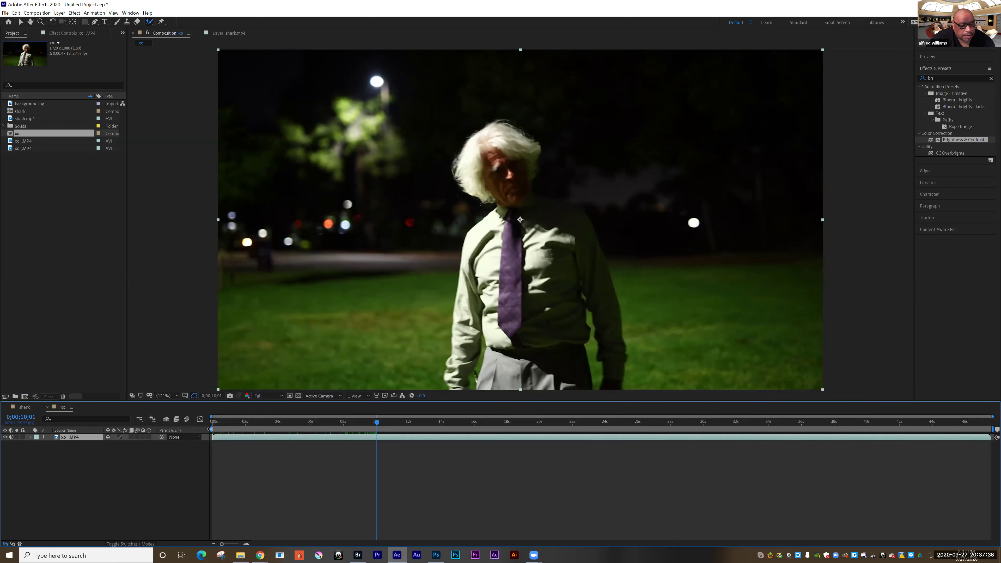
Step: Set the work area from 0;00;10;01 to 0;00;14;00 and trim the composition to it
drag(237, 429, 375, 429)
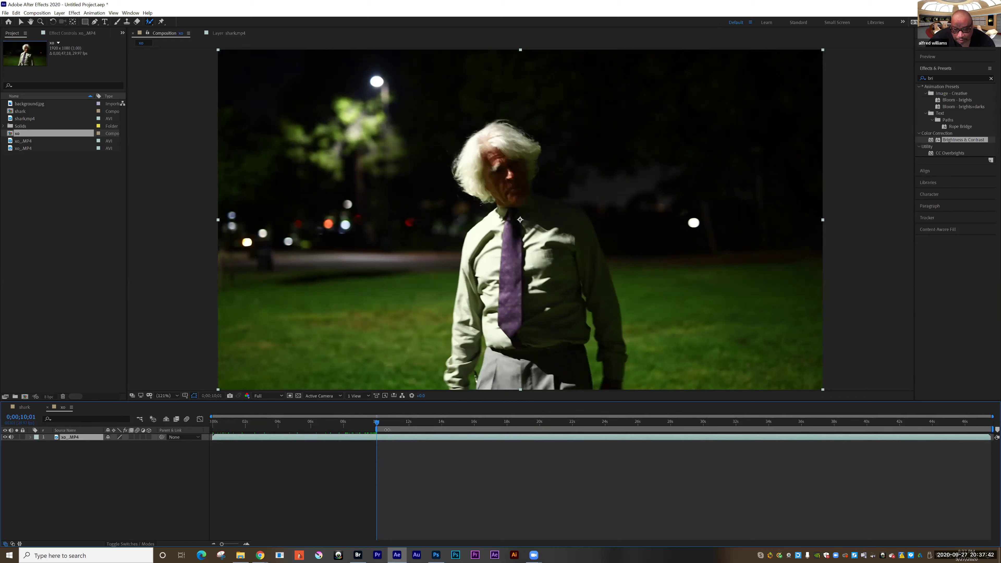
drag(378, 427, 442, 434)
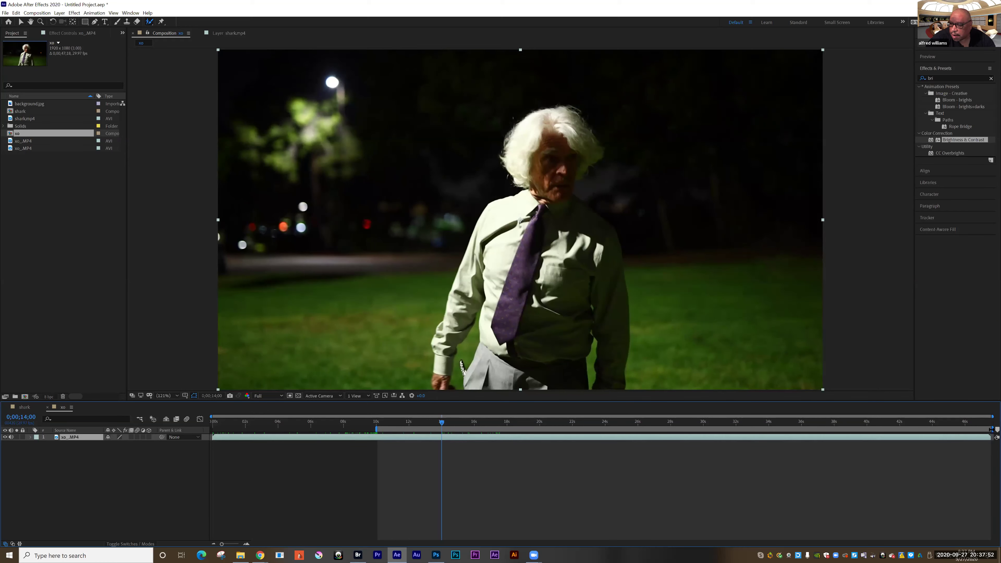
drag(694, 431, 443, 434)
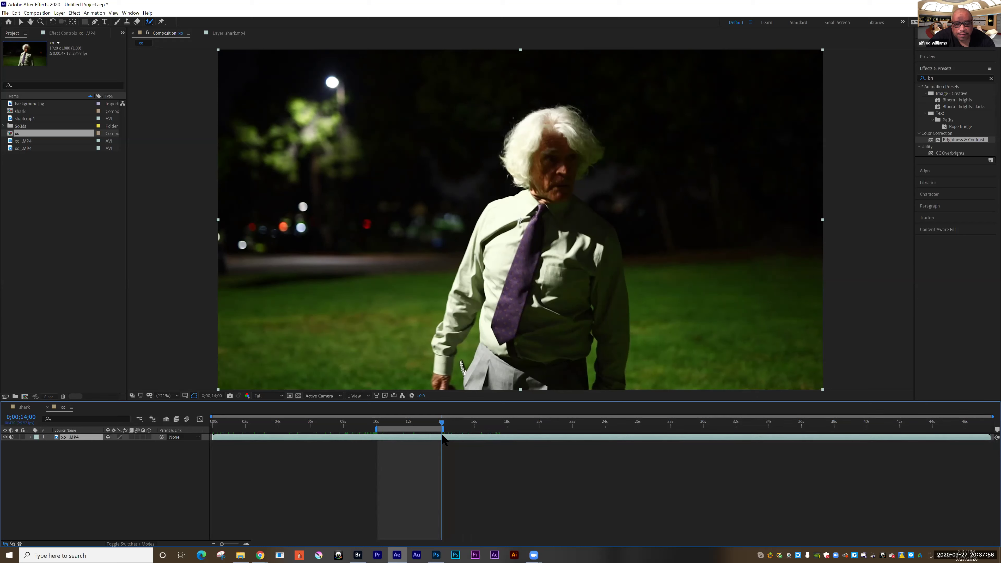
click(37, 13)
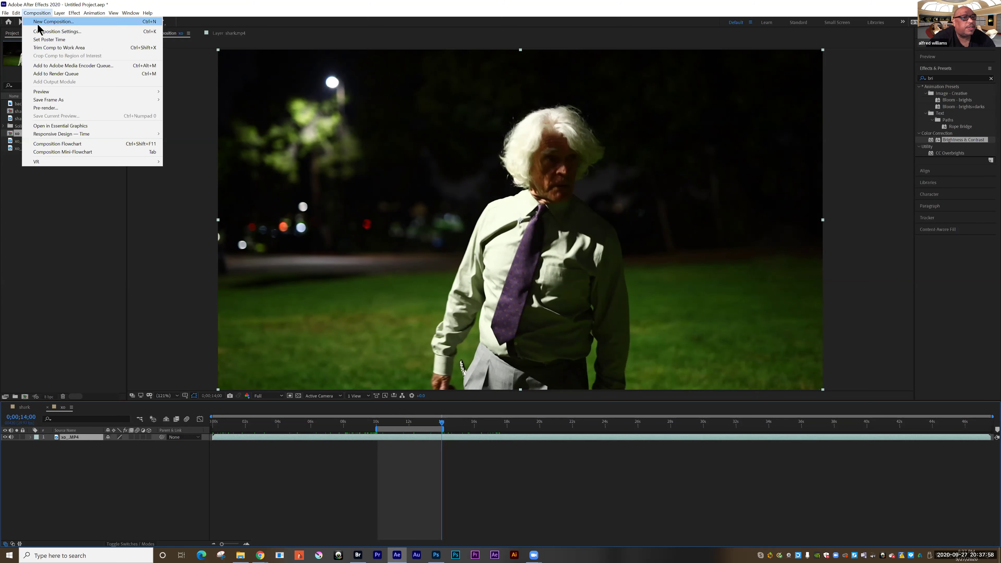
click(46, 47)
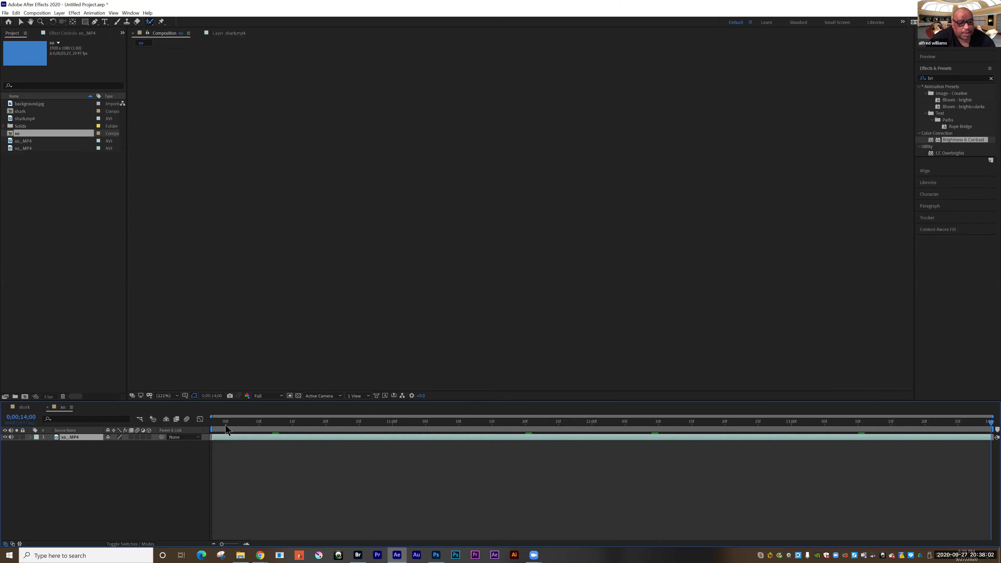
Step: Preview the trimmed composition and return to its opening frames
click(225, 429)
key(space)
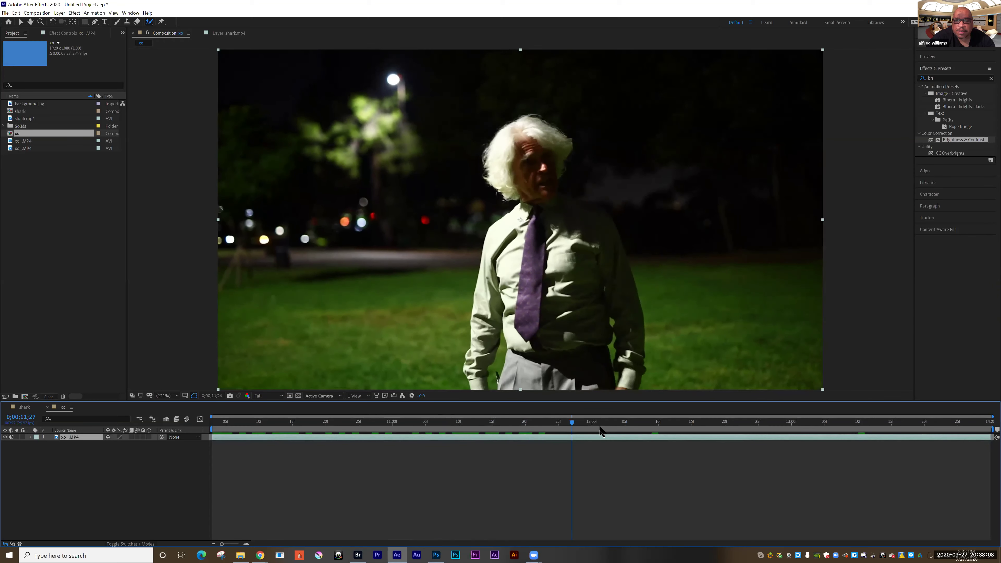
drag(512, 430, 212, 430)
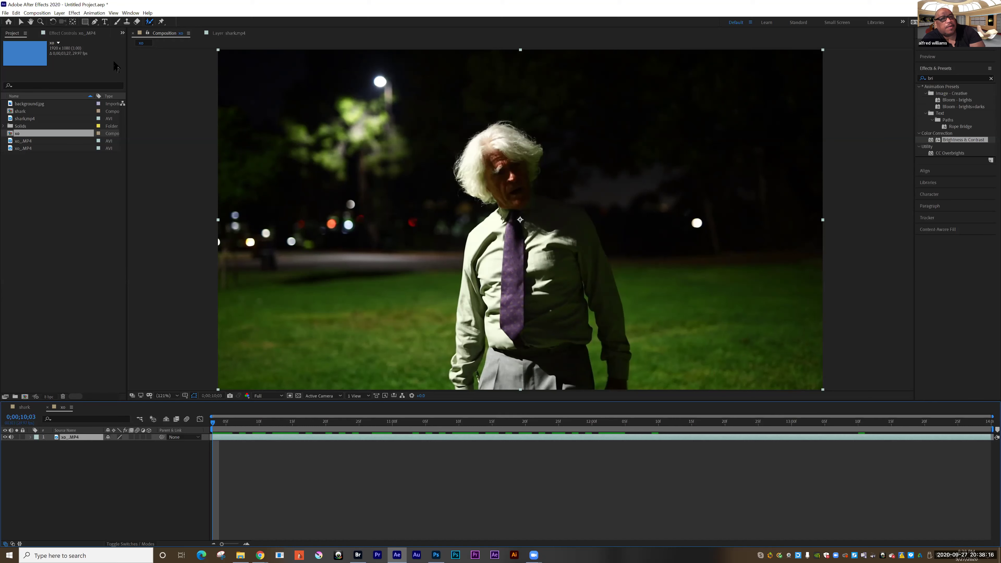
Step: Isolate the man on the video layer at 0;00;10;03 with Roto Brush strokes, refining the selection around his neck and lower arm
double_click(464, 198)
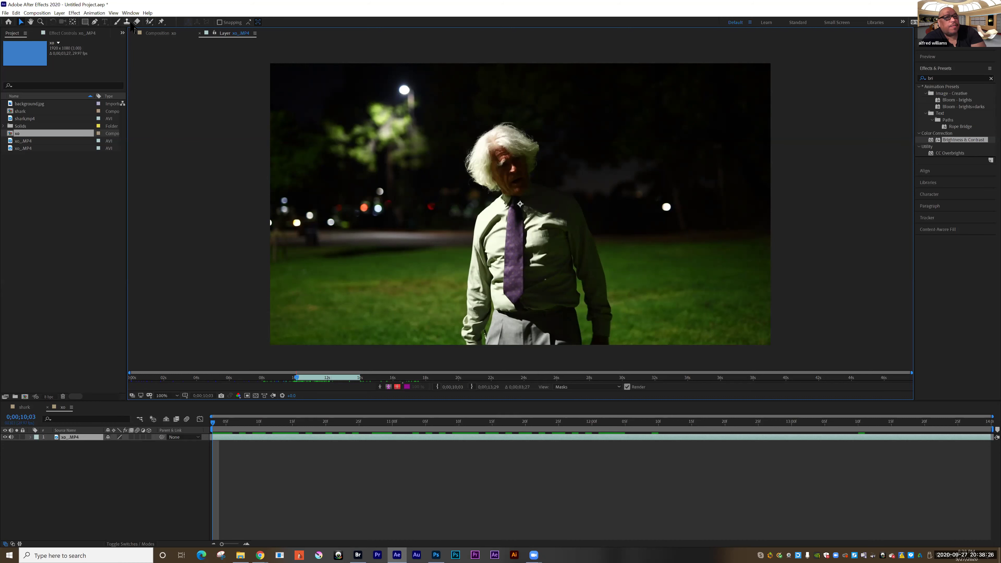
drag(150, 22, 175, 28)
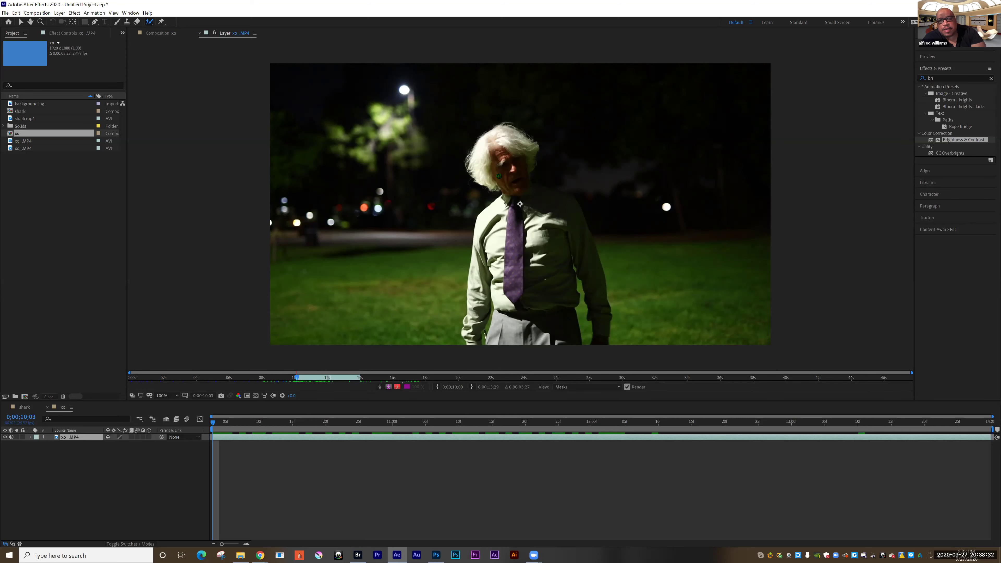
mouse_move(495, 177)
mouse_down()
mouse_move(493, 142)
mouse_move(524, 143)
mouse_move(520, 183)
mouse_move(563, 202)
mouse_move(583, 228)
mouse_move(601, 335)
mouse_up()
mouse_move(595, 299)
mouse_down()
mouse_move(572, 242)
mouse_move(578, 344)
mouse_up()
mouse_move(505, 285)
mouse_down()
mouse_move(484, 254)
mouse_move(477, 323)
mouse_move(473, 280)
mouse_up()
drag(504, 205, 502, 179)
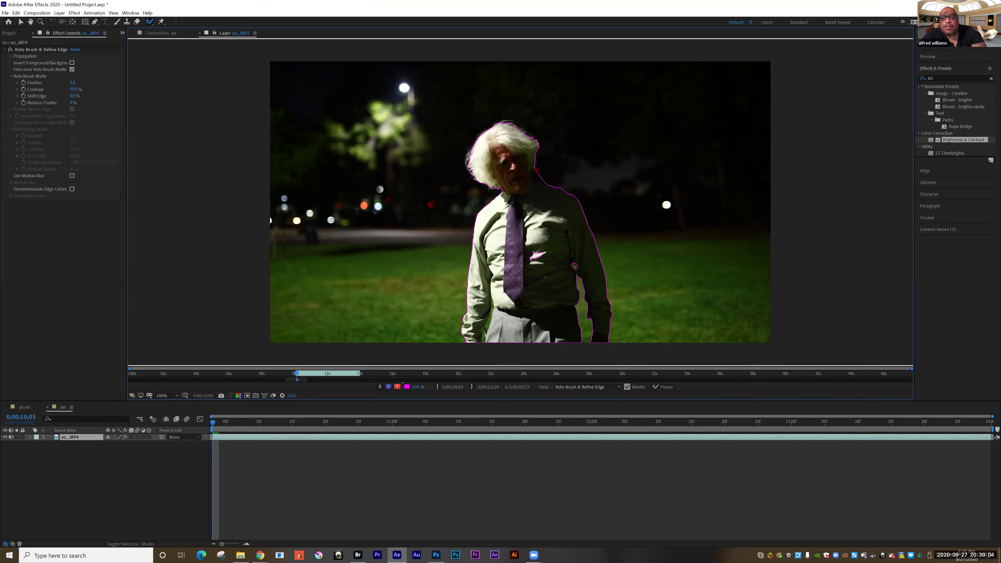
drag(542, 181, 569, 185)
drag(473, 312, 475, 347)
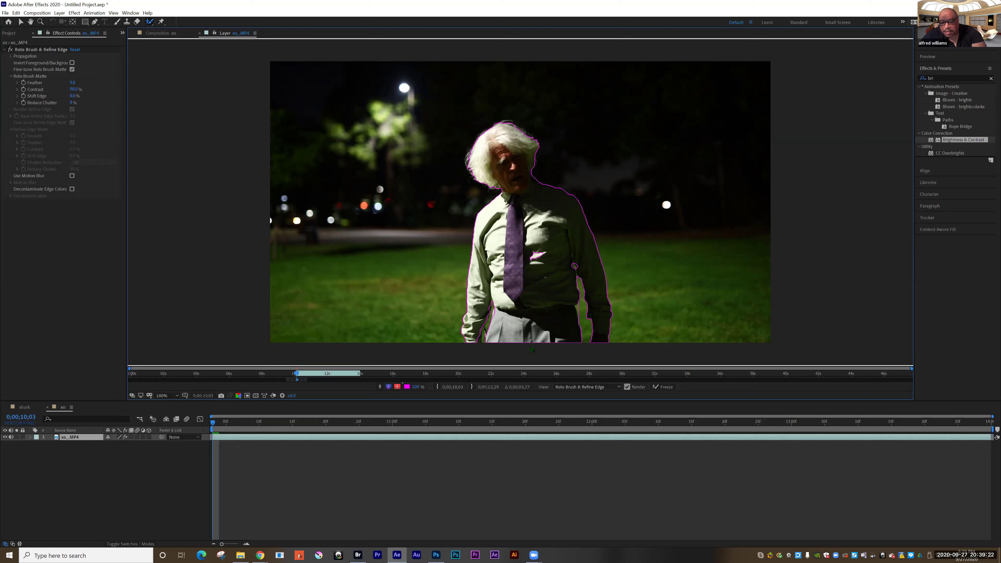
Step: Advance the layer frame by frame to 0;00;10;23, propagating the Roto Brush matte and checking its outline around the man
key(Page_Down)
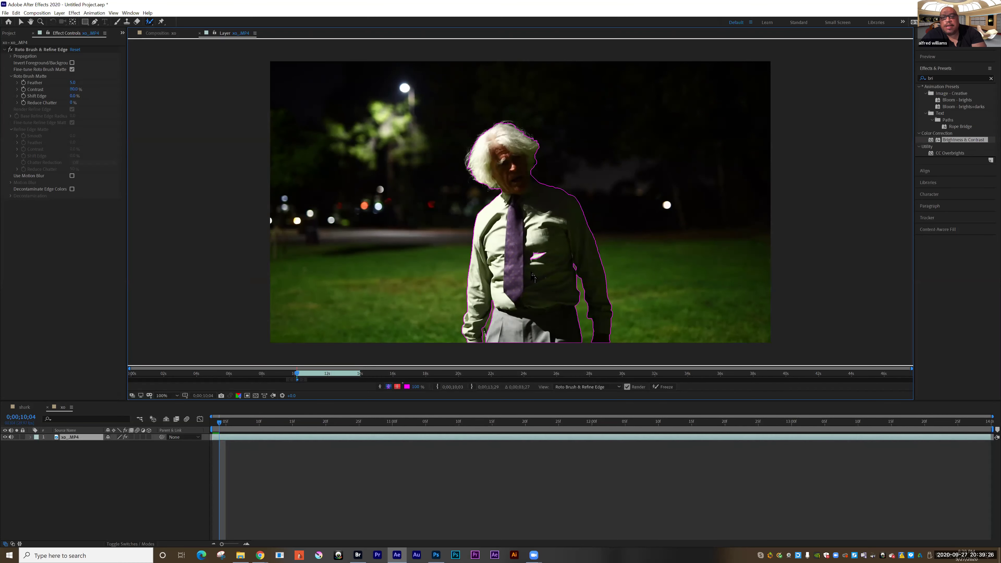
key(Page_Down)
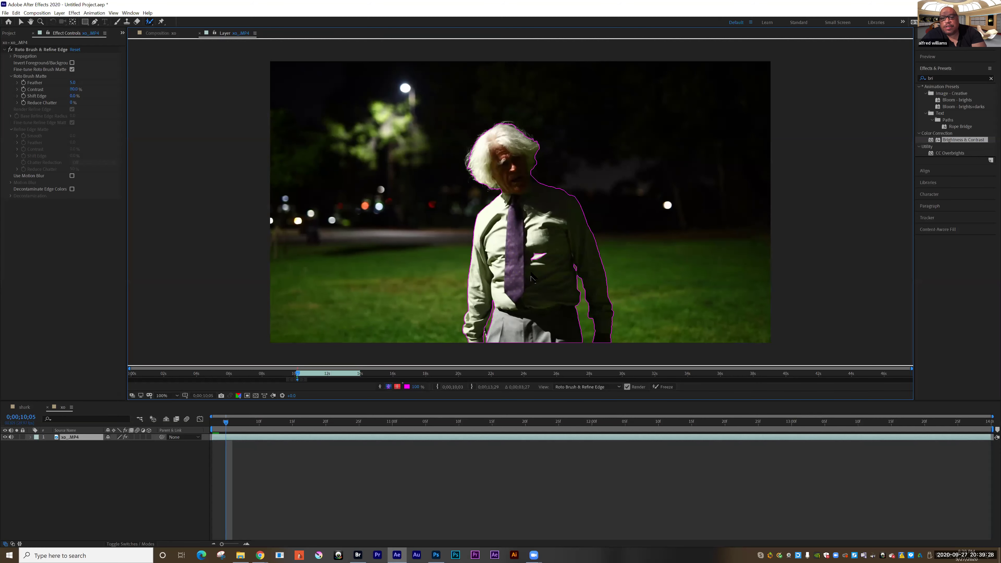
key(Page_Down)
key(Page_Down)
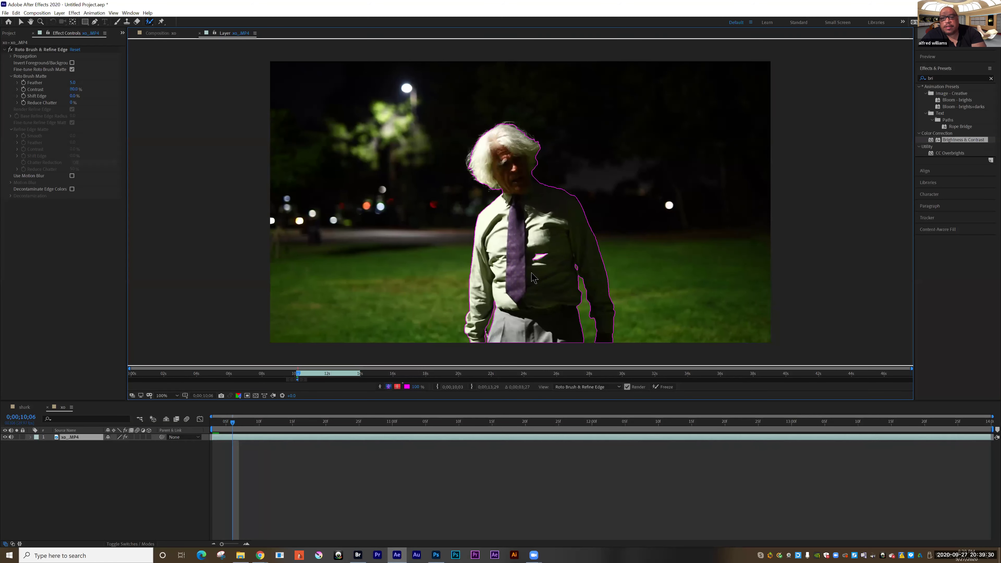
key(Page_Down)
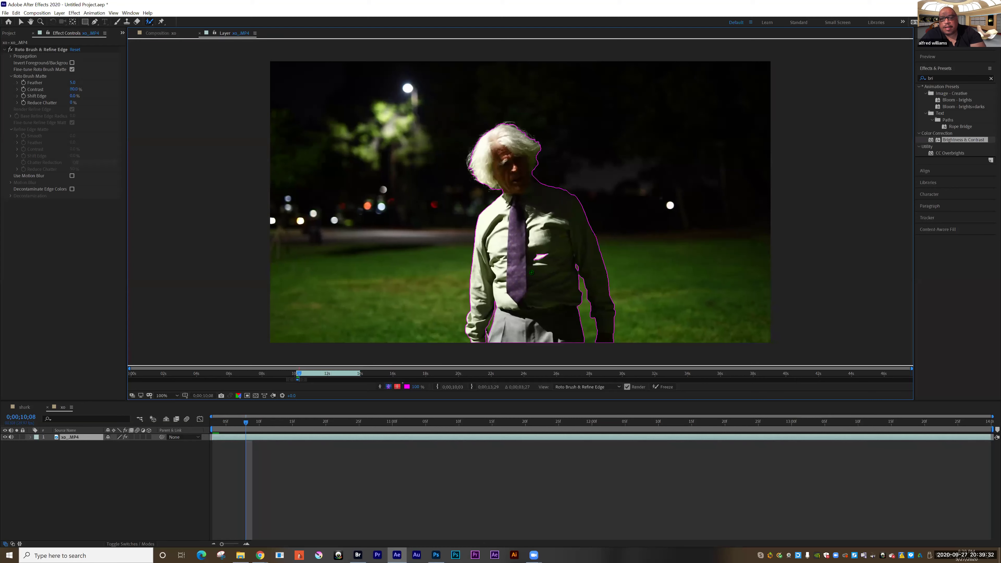
key(Page_Down)
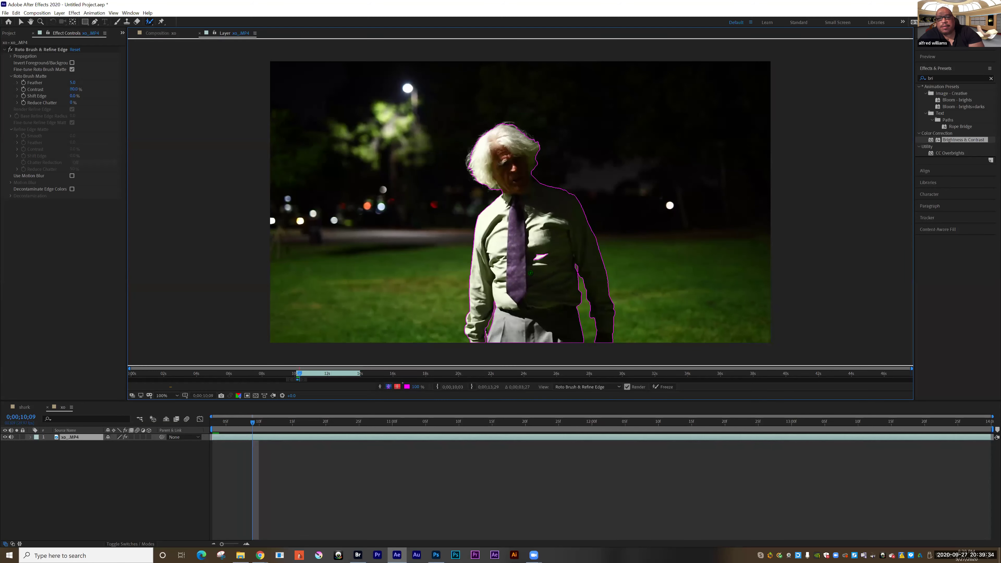
key(Page_Down)
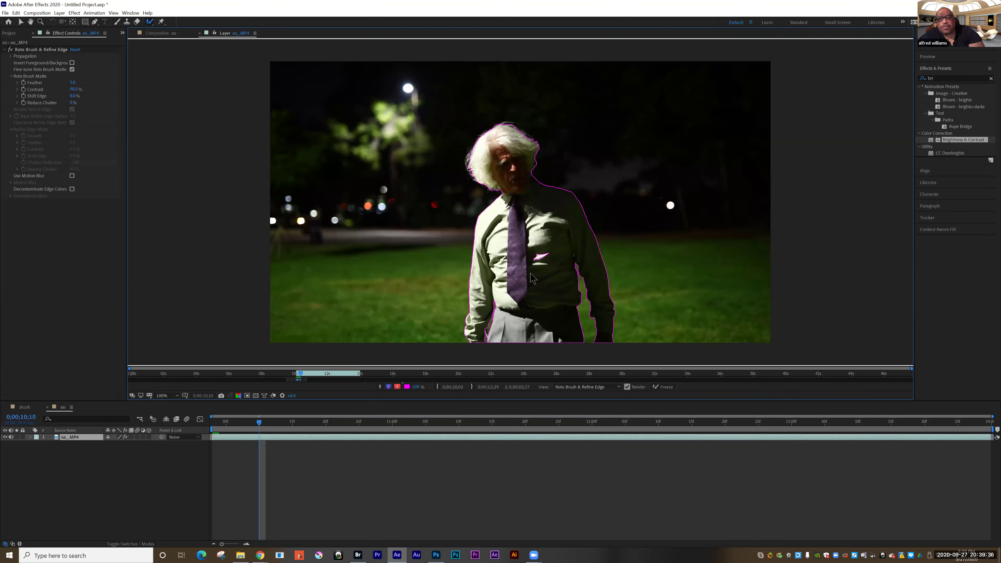
key(Page_Down)
key(Page_Down)
key(Page_Down)
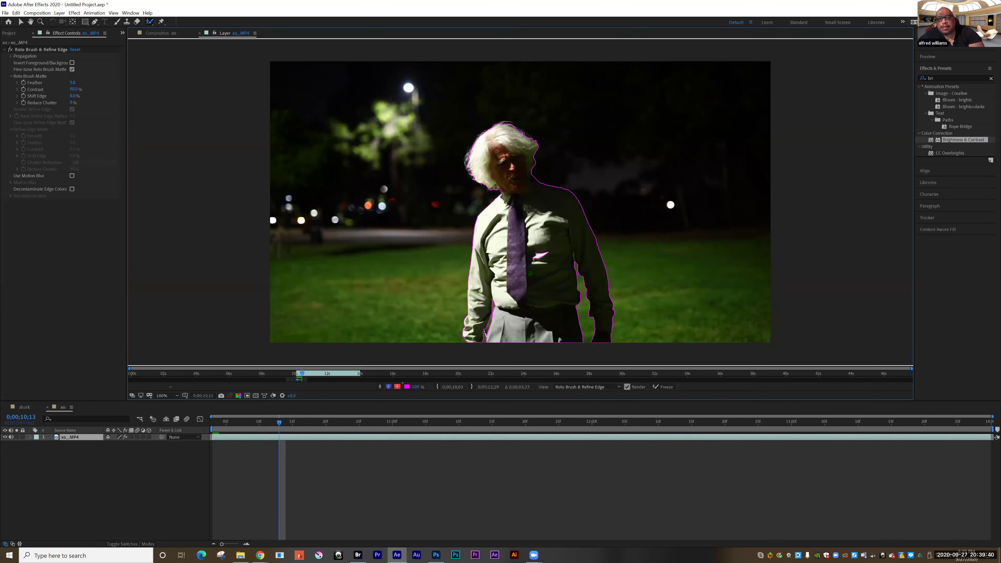
key(Page_Down)
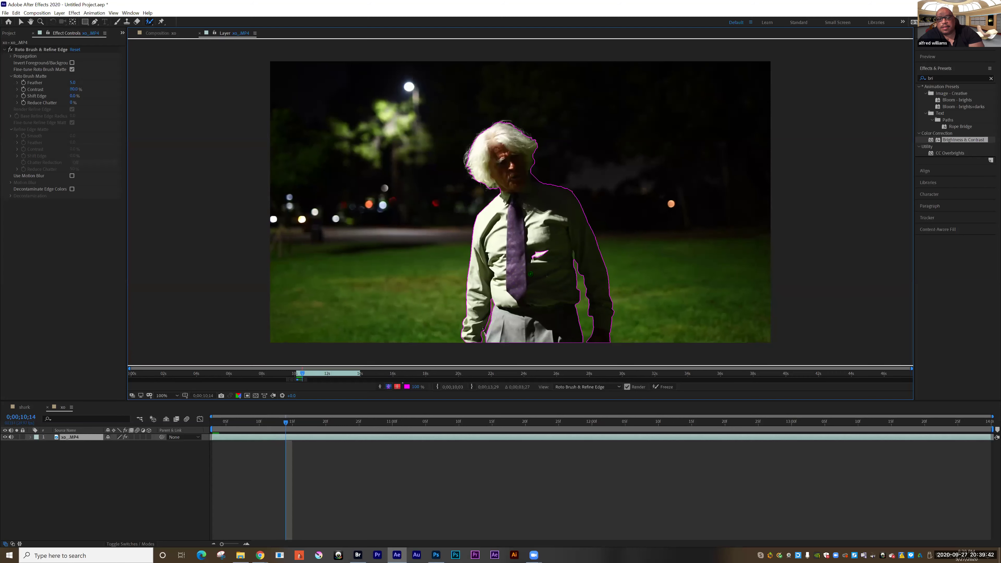
key(Page_Down)
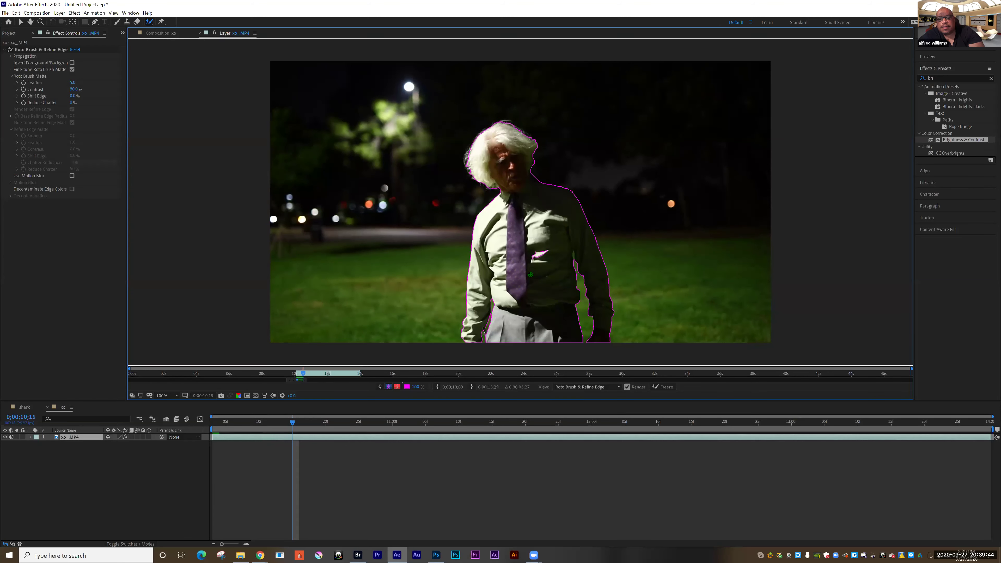
key(Page_Down)
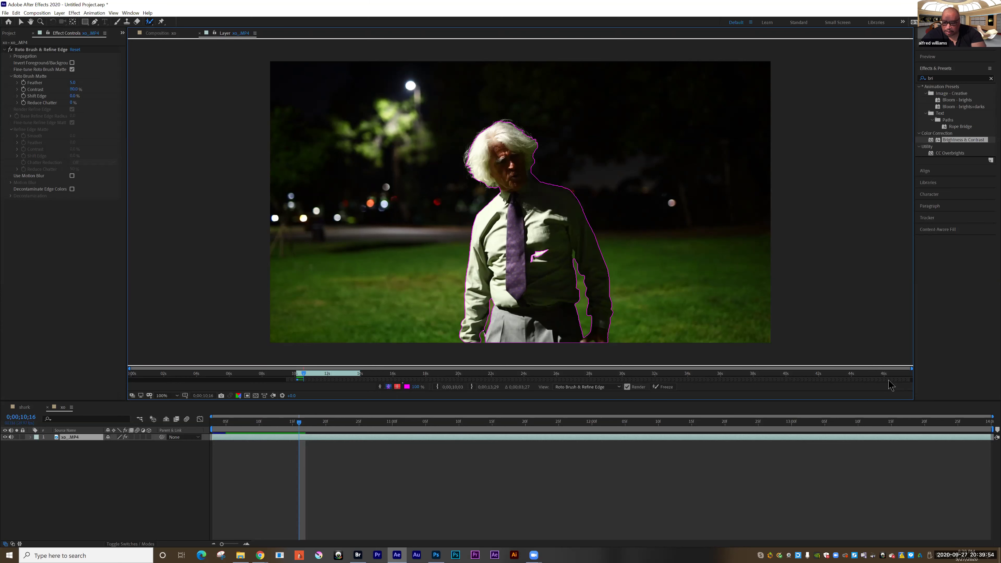
key(Page_Down)
key(Page_Down)
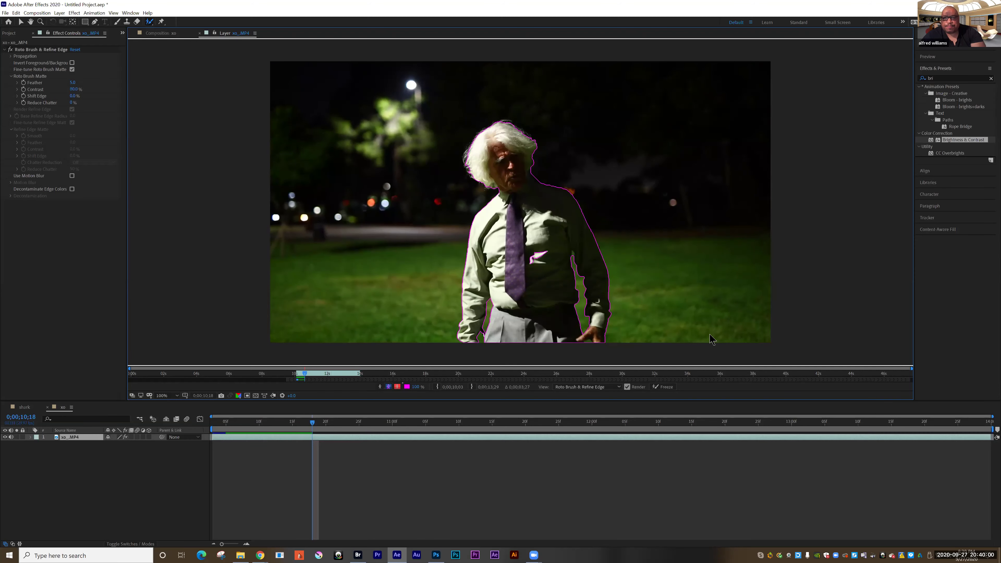
key(Page_Down)
key(Page_Down)
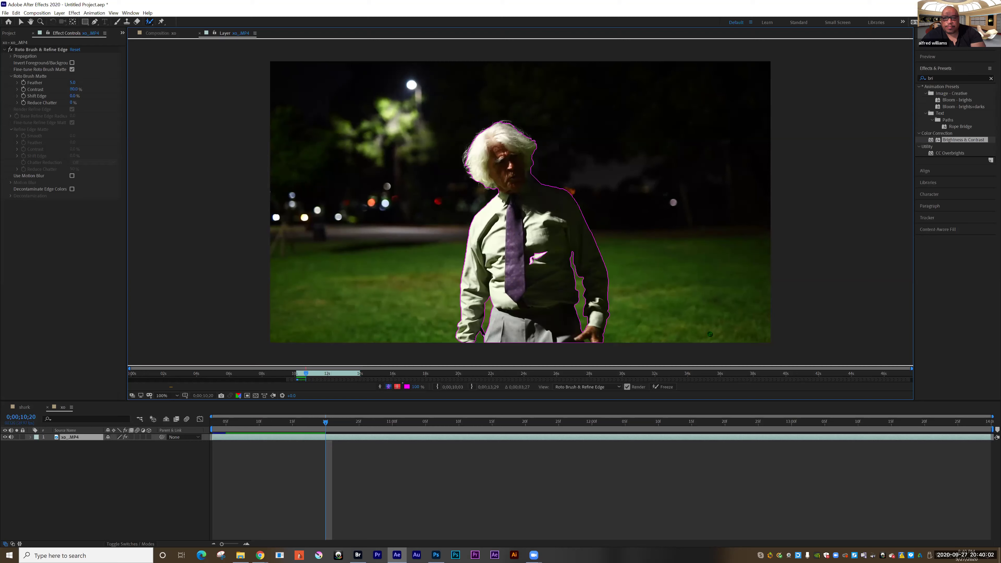
key(Page_Down)
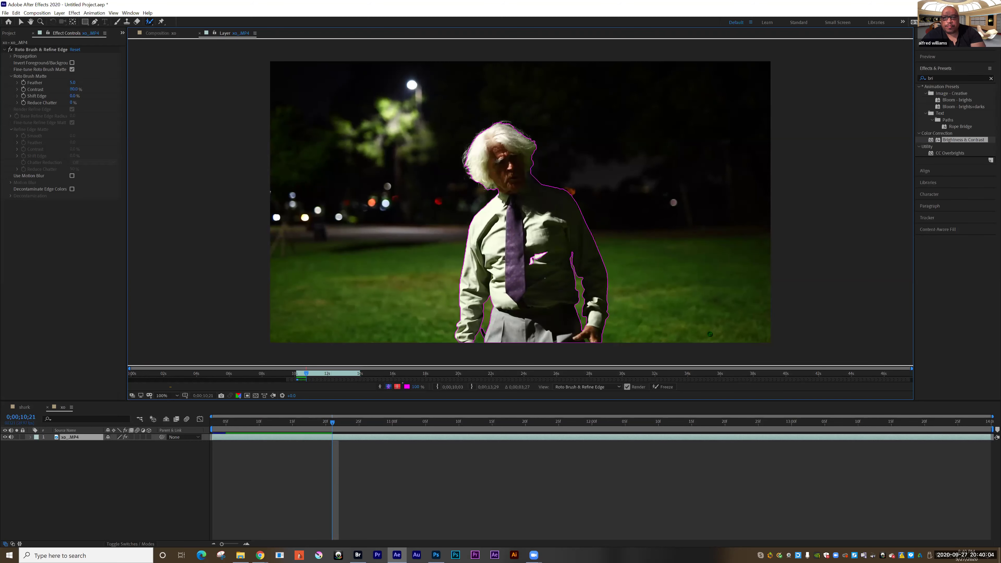
key(Page_Down)
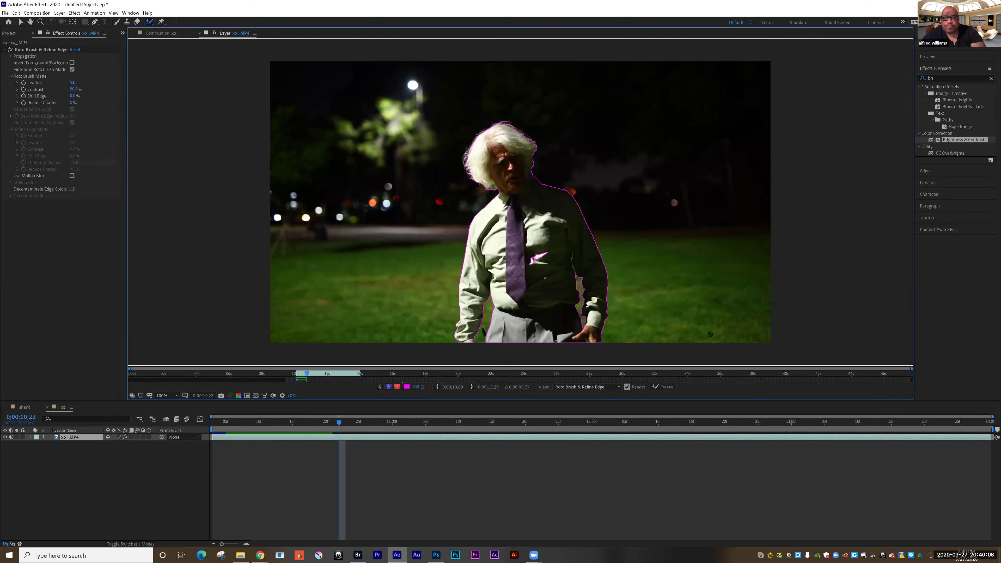
key(Page_Down)
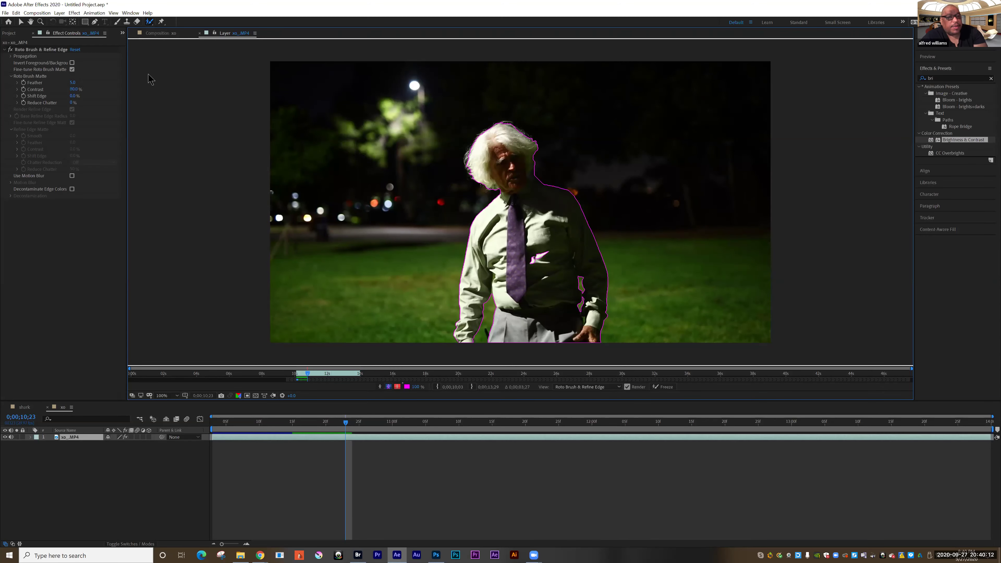
Step: Subtract the dark background beside the man's neck and shoulder from the Roto Brush selection at 0;00;10;23
click(40, 21)
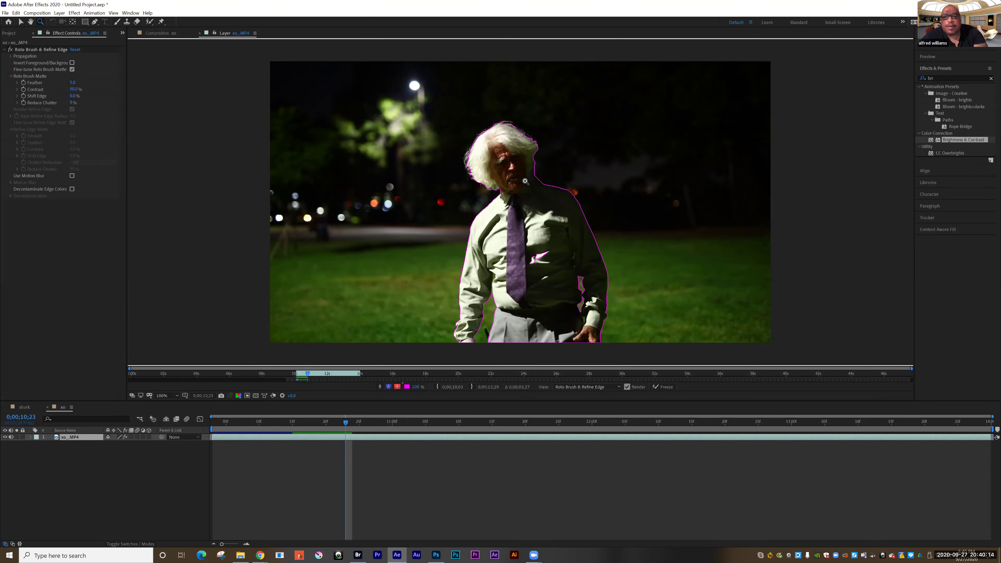
click(526, 181)
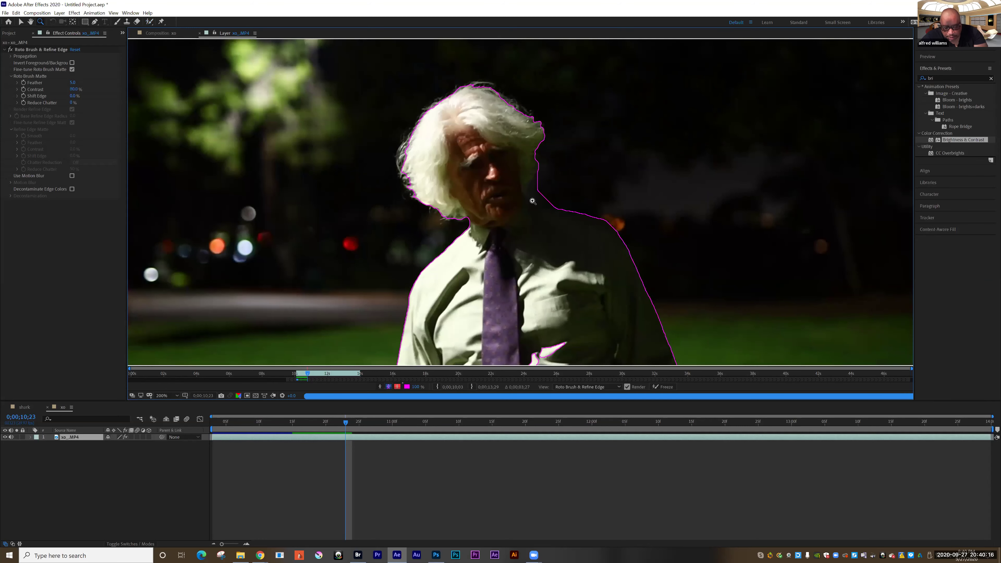
click(148, 23)
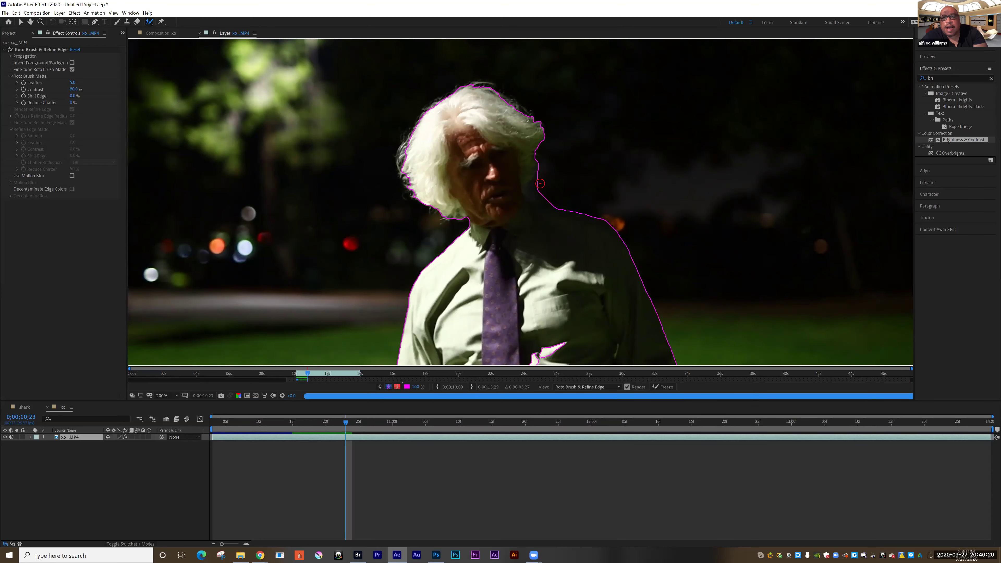
drag(533, 196, 650, 221)
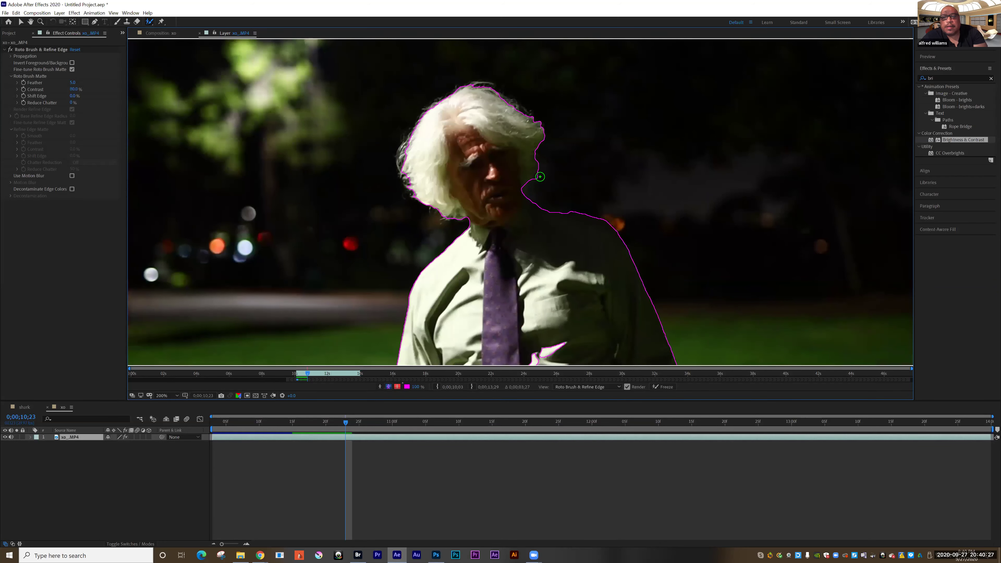
Step: Touch up the outline below the man's hair beside his neck with short foreground and background strokes, and undo the last background stroke
drag(540, 177, 533, 185)
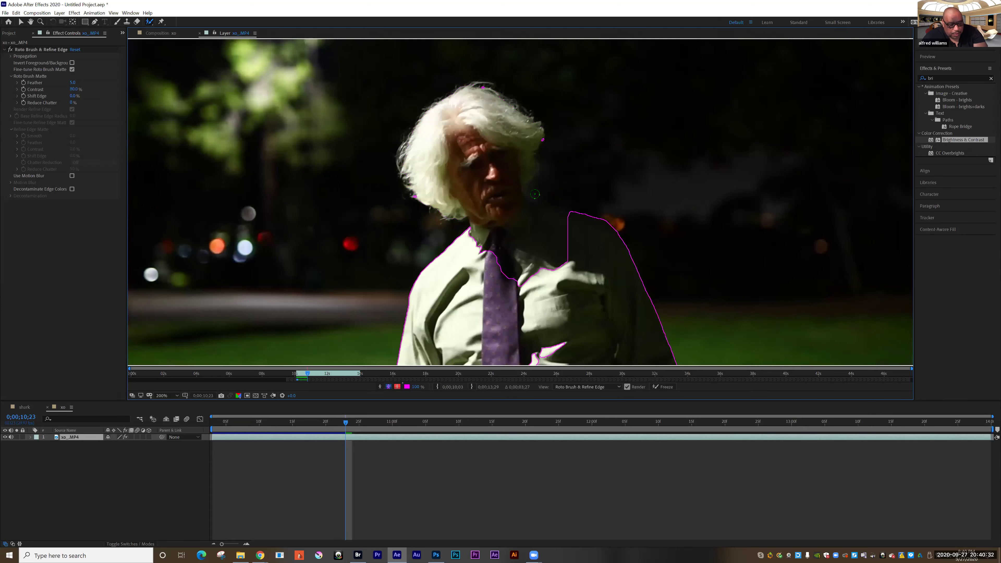
drag(537, 196, 539, 191)
alt+click(542, 184)
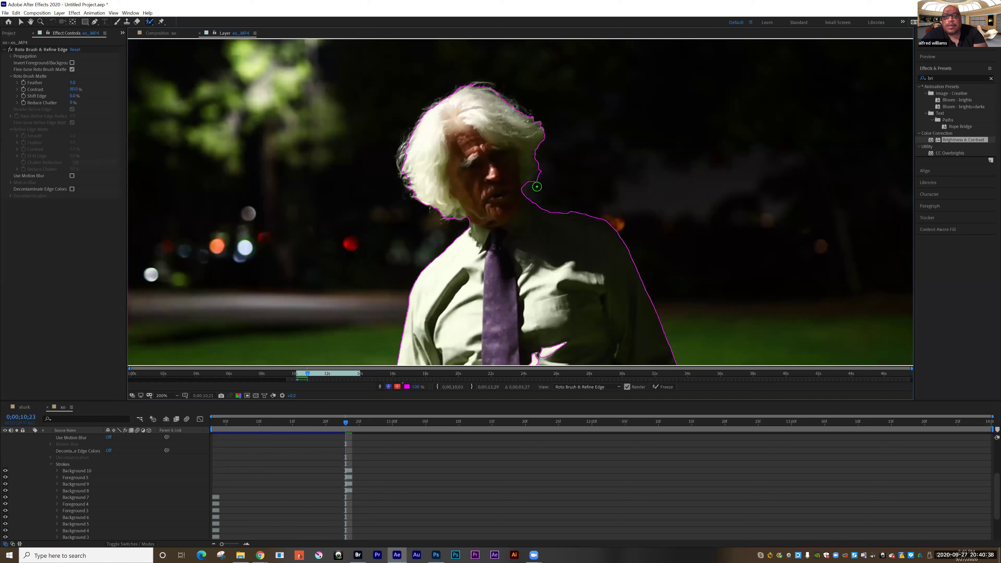
drag(540, 174, 540, 175)
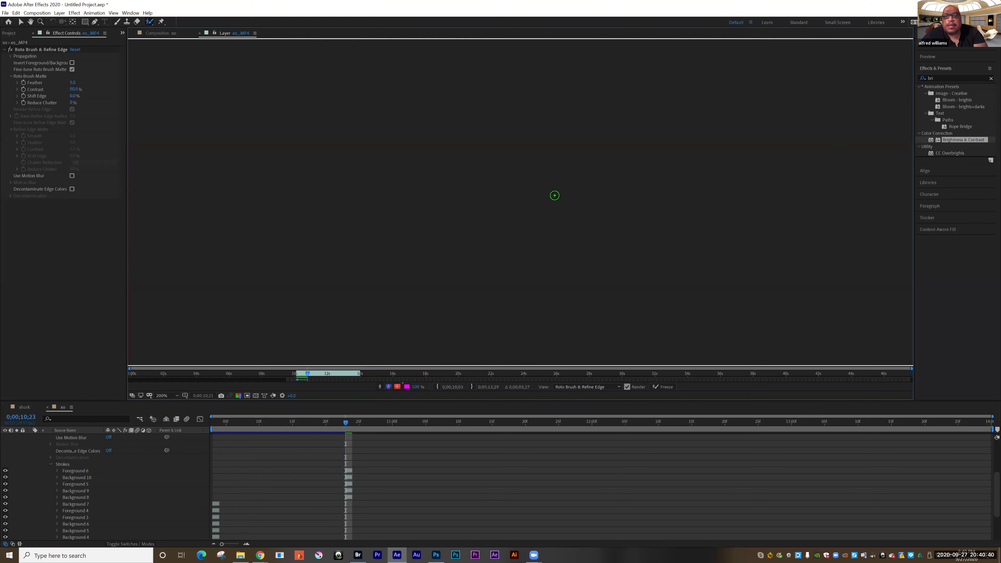
drag(537, 190, 541, 178)
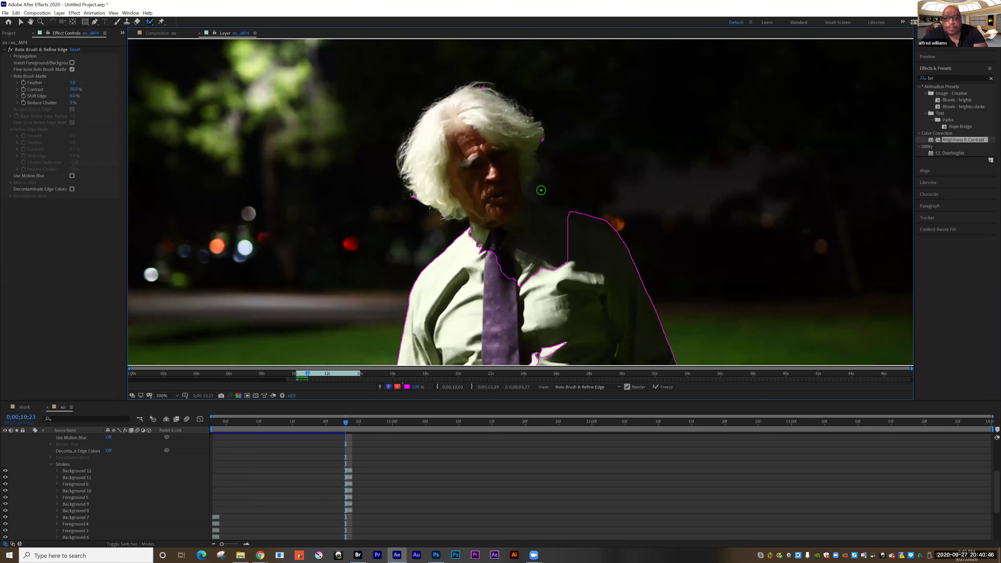
key(ctrl+z)
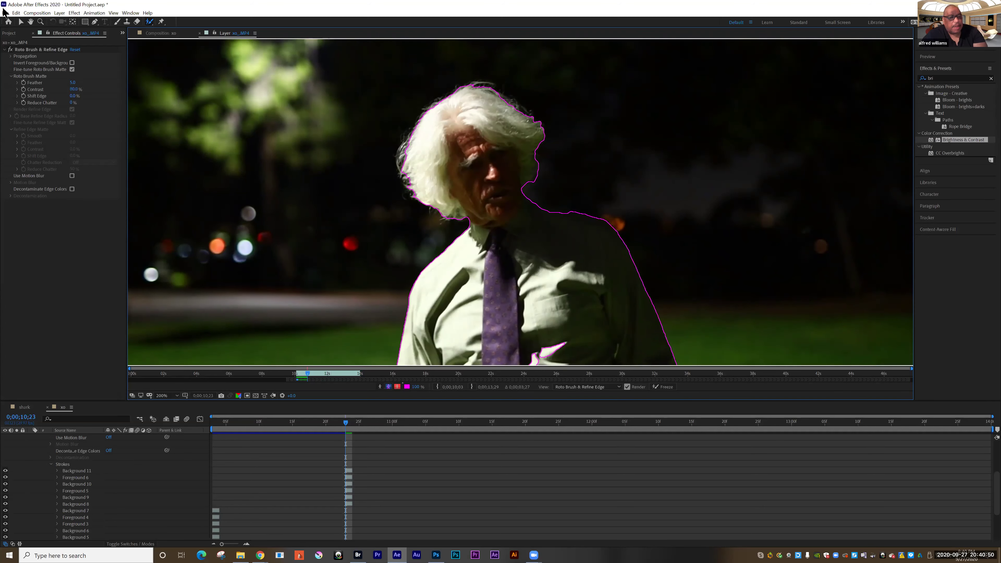
Step: Zoom the layer view to 100%, advance it frame by frame to 0;00;11;21 to propagate the Roto Brush matte, and move on to 0;00;13;00
click(41, 22)
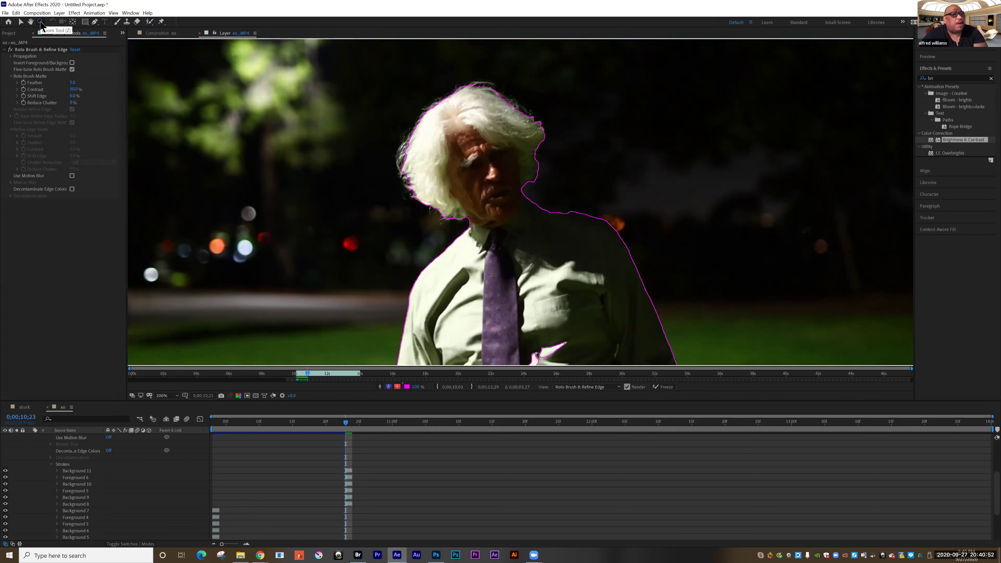
double_click(41, 22)
key(Page_Down)
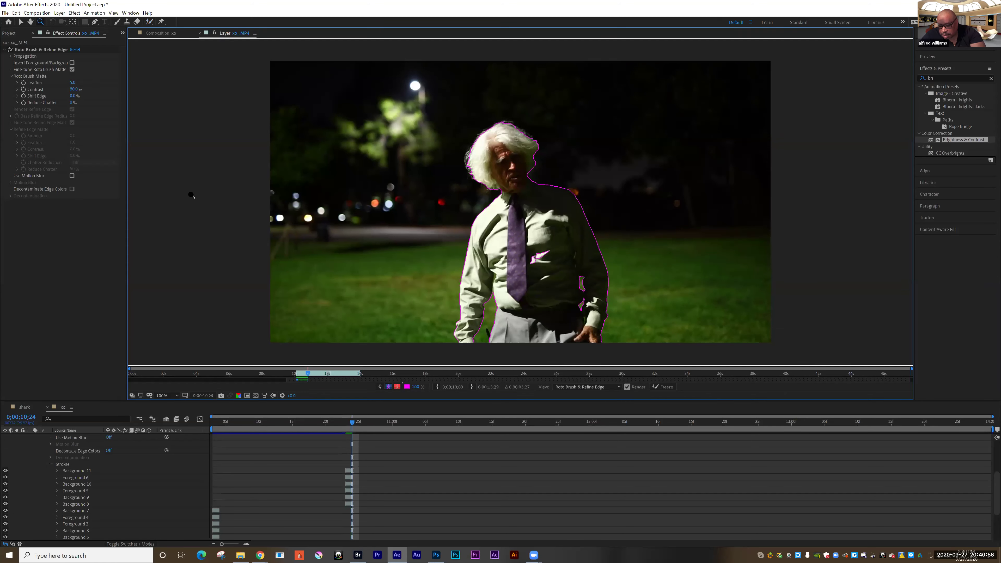
key(Page_Down)
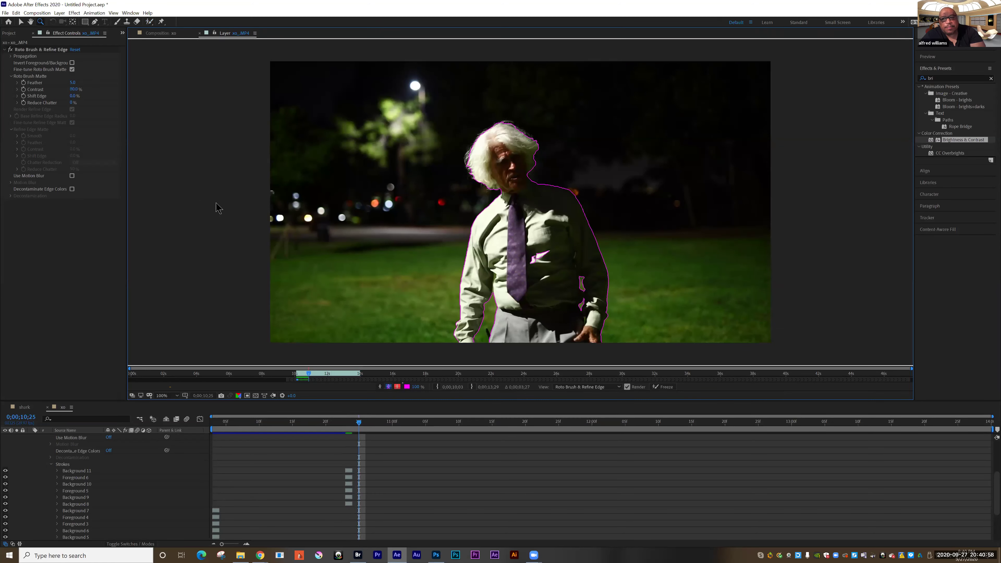
key(Page_Down)
key(Page_Down)
key(Page_Down)
key(Page_Down)
key(Page_Down)
key(Page_Down)
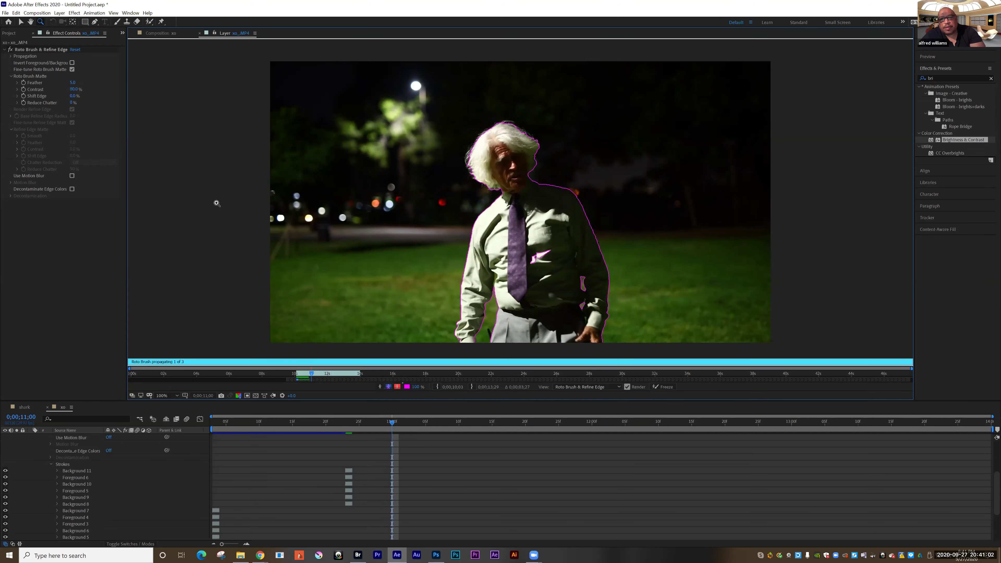
key(Page_Down)
key(Page_Down)
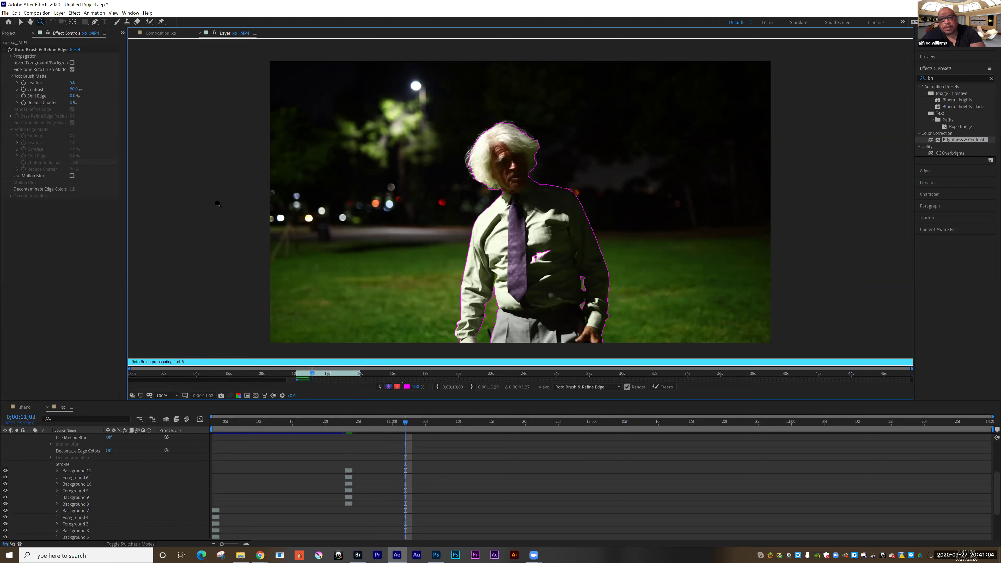
key(Page_Down)
key(Page_Down)
key(Page_Down)
key(Page_Down)
key(Page_Down)
key(Page_Down)
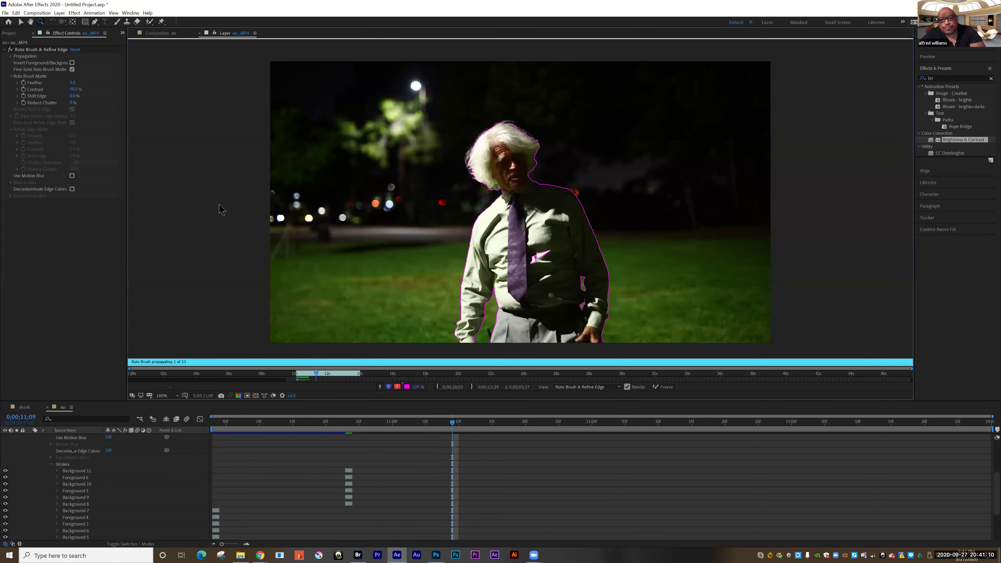
key(Page_Down)
key(Page_Down)
key(Page_Down)
key(Page_Down)
key(Page_Down)
key(Page_Down)
key(Page_Down)
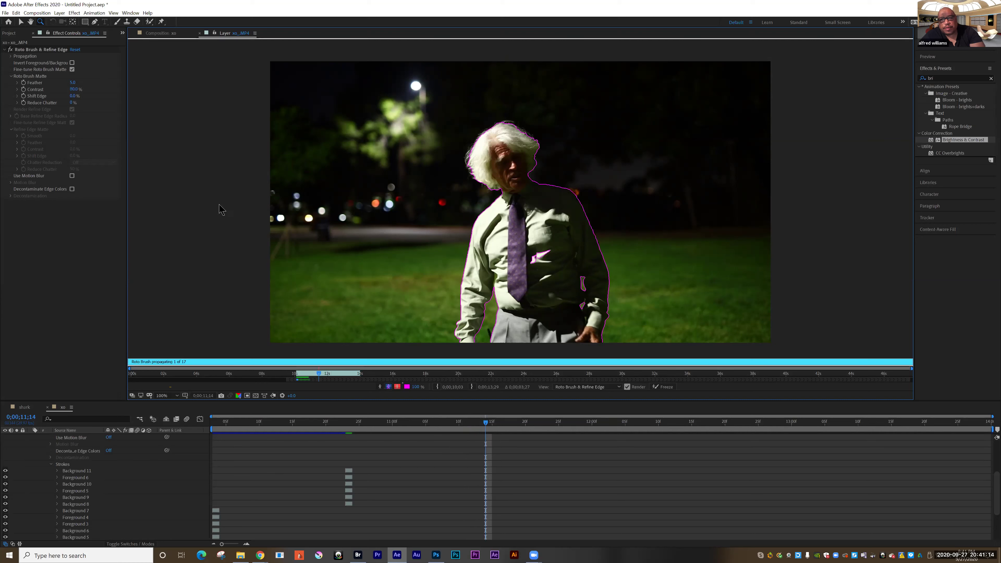
key(Page_Down)
key(Page_Down)
key(Page_Down)
key(Page_Down)
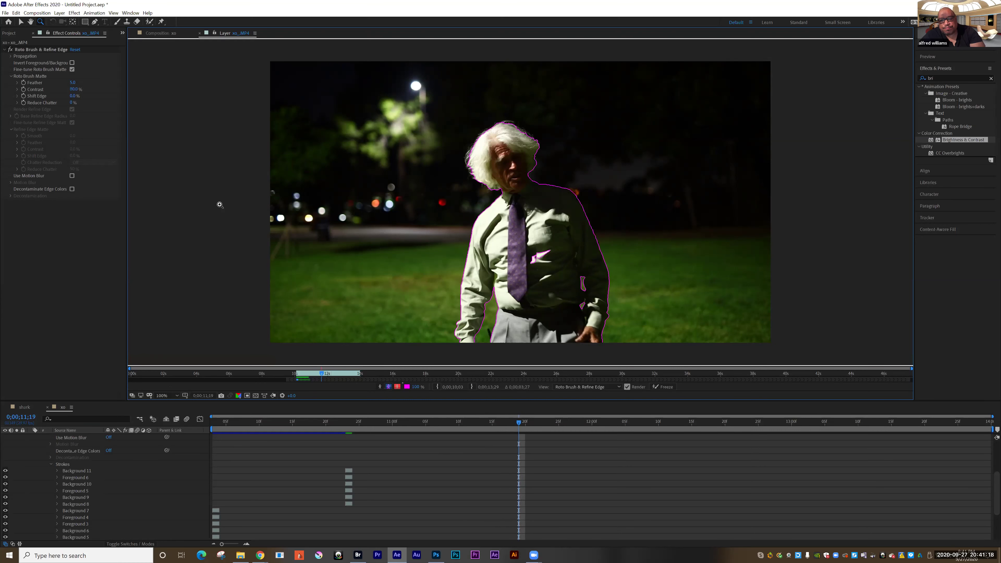
key(Page_Down)
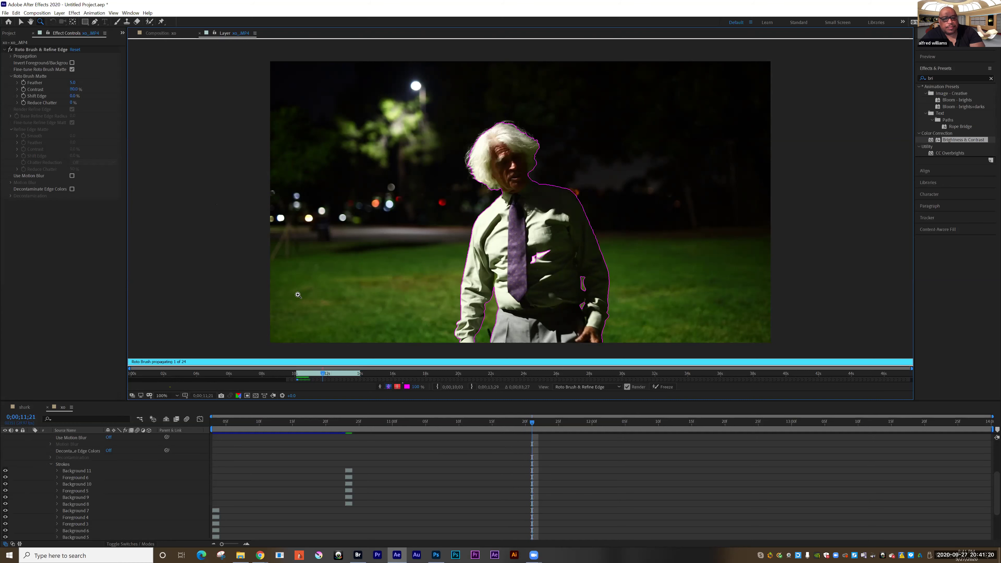
drag(329, 380, 343, 380)
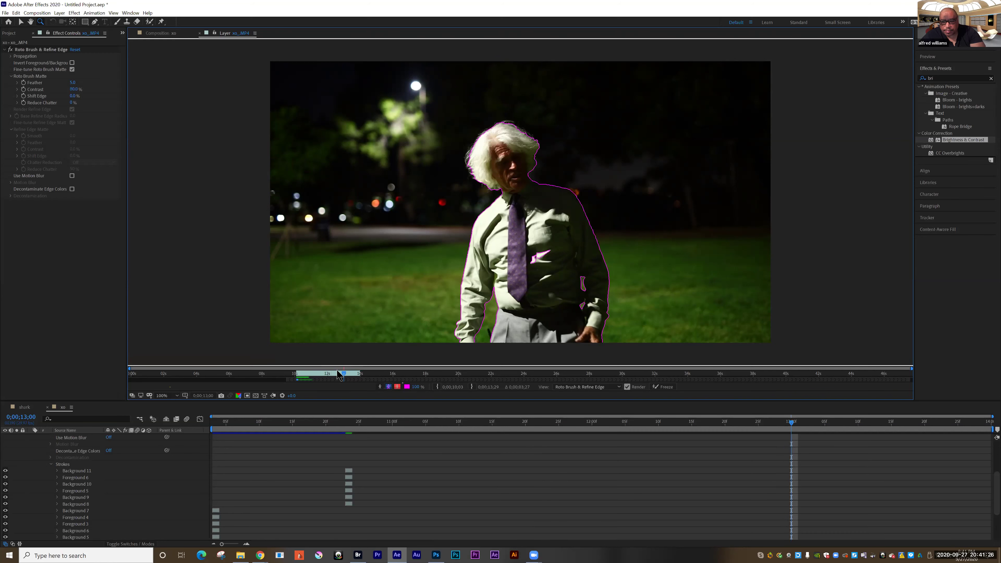
Step: Return to 0;00;10;03 and inspect the man's cutout in the composition view
click(778, 422)
drag(726, 426, 197, 425)
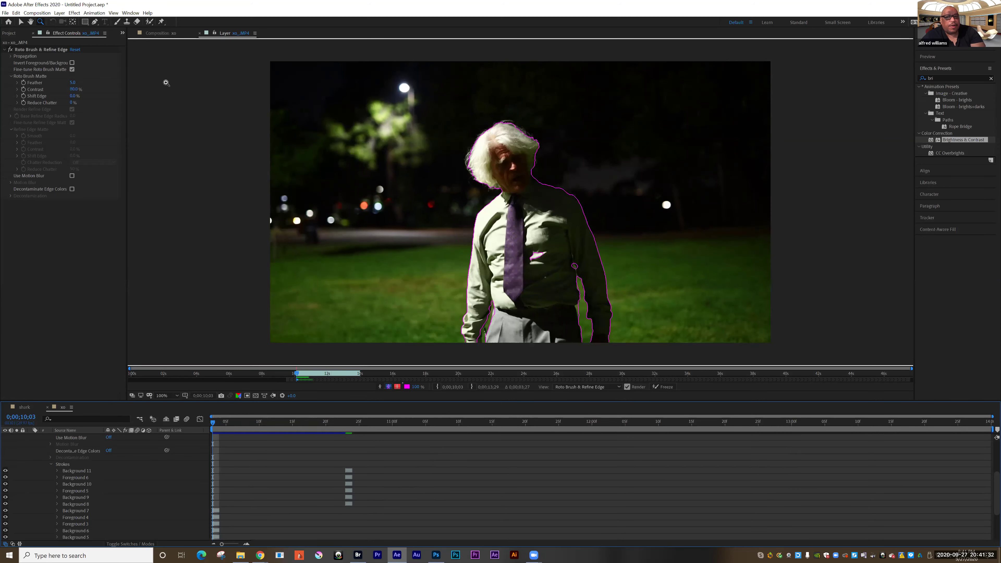
click(157, 33)
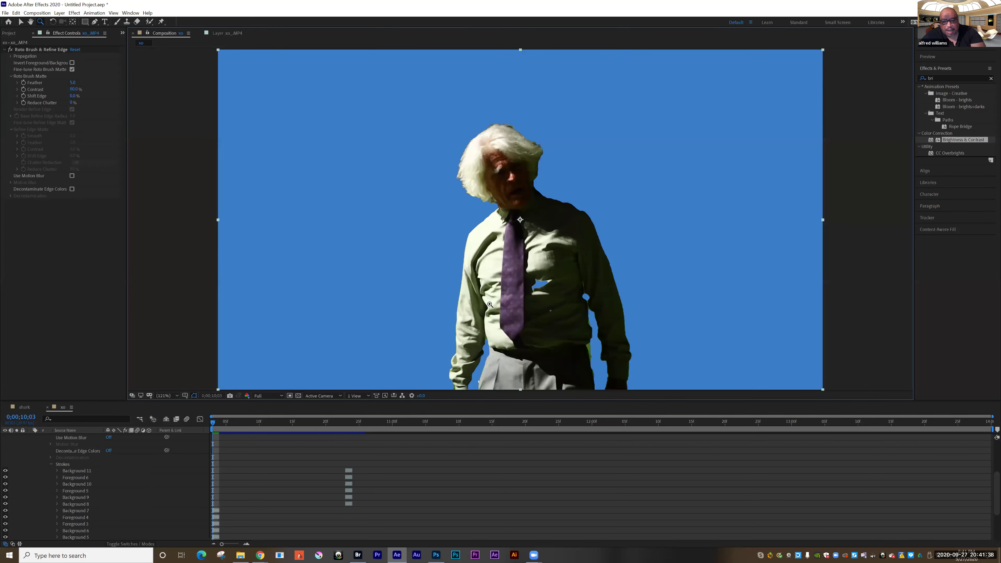
Step: Add the hole in the shirt beside the tie to the foreground with a Roto Brush stroke on the layer at 0;00;10;03
click(217, 34)
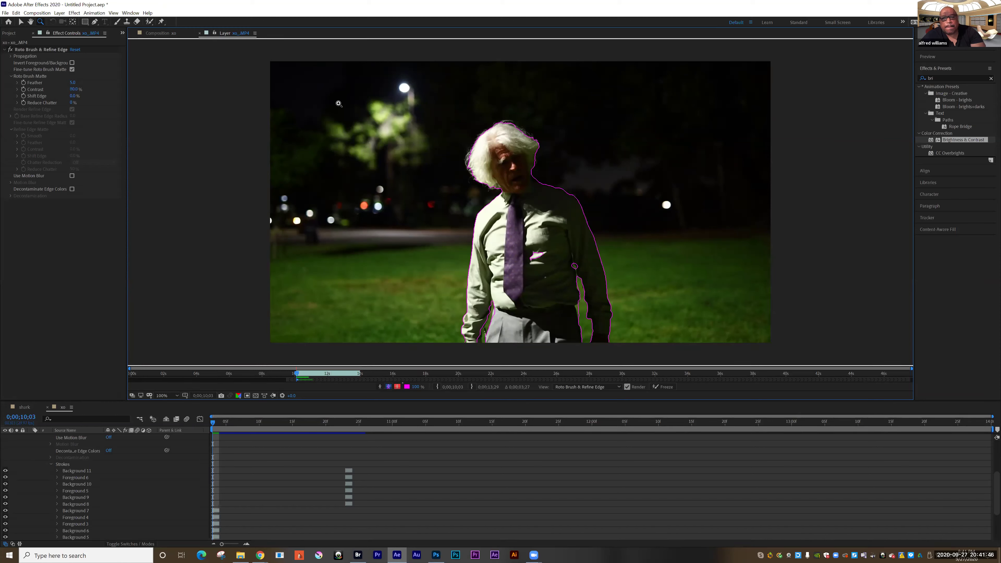
click(149, 21)
mouse_move(521, 259)
mouse_down()
mouse_move(547, 268)
mouse_move(542, 246)
mouse_up()
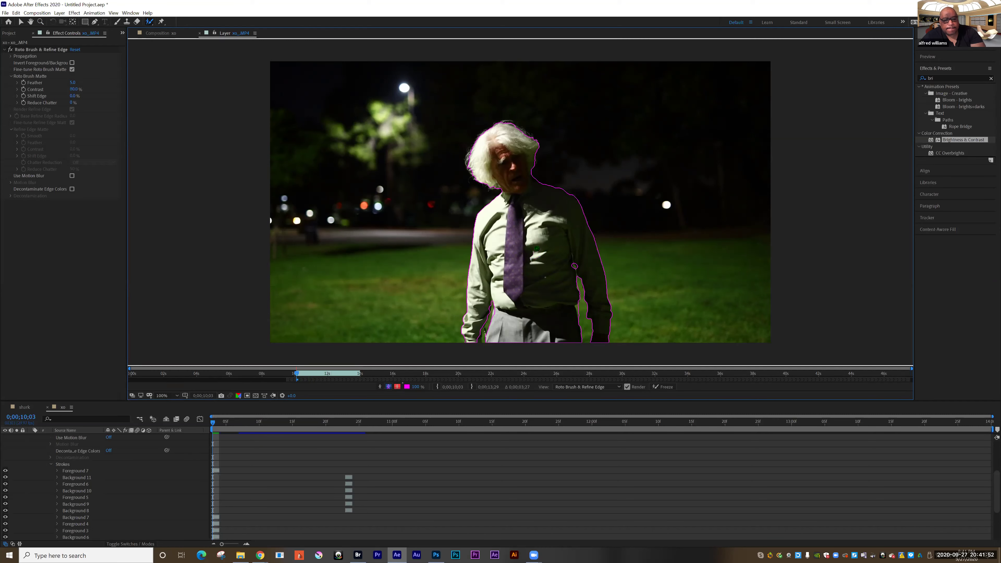
Step: Advance the layer frame by frame from 0;00;10;03 to 0;00;10;16, propagating the corrected Roto Brush matte
key(Page_Down)
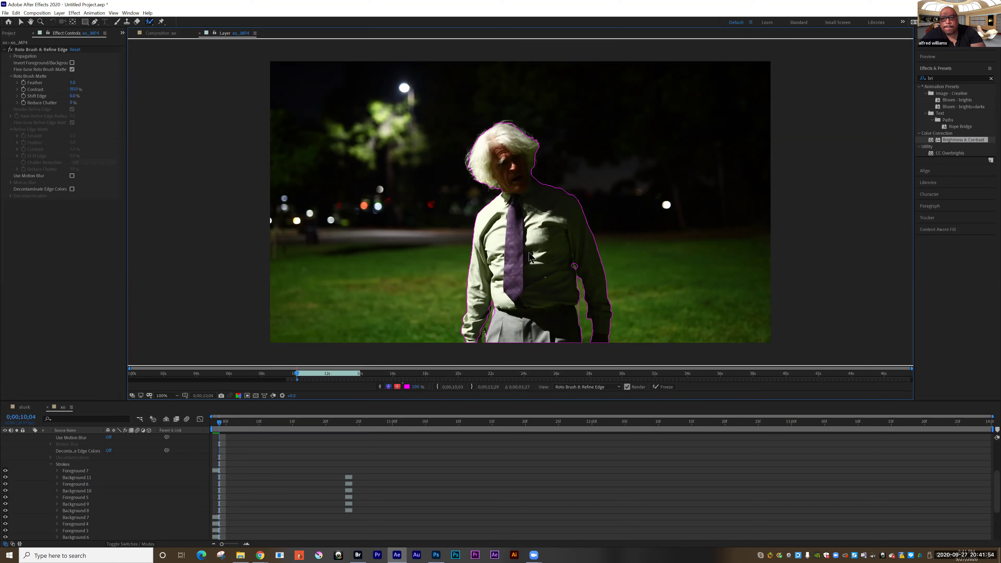
key(Page_Down)
key(Page_Down)
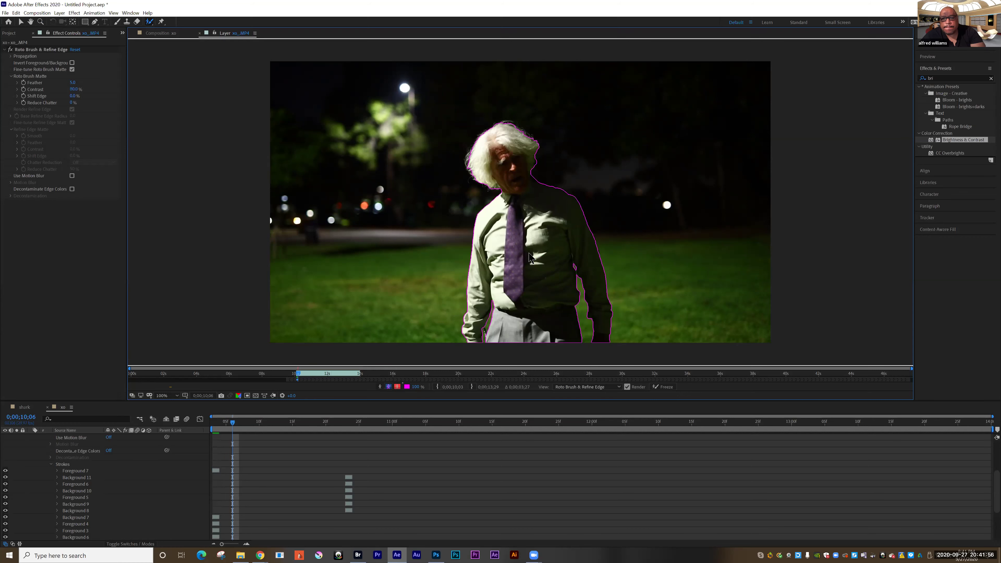
key(Page_Down)
key(Page_Down)
key(Page_Down)
key(Page_Down)
key(Page_Down)
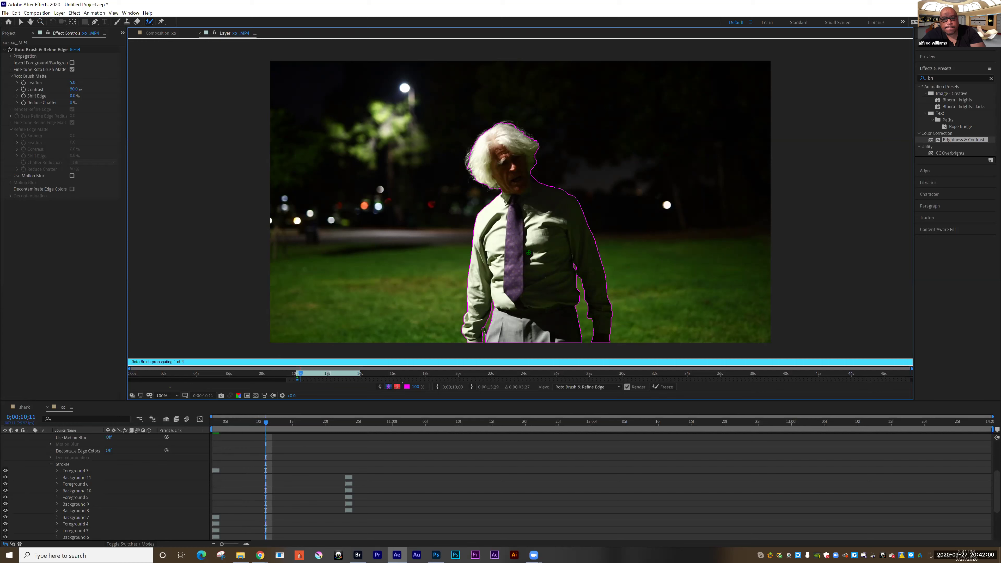
key(Page_Down)
key(Page_Down)
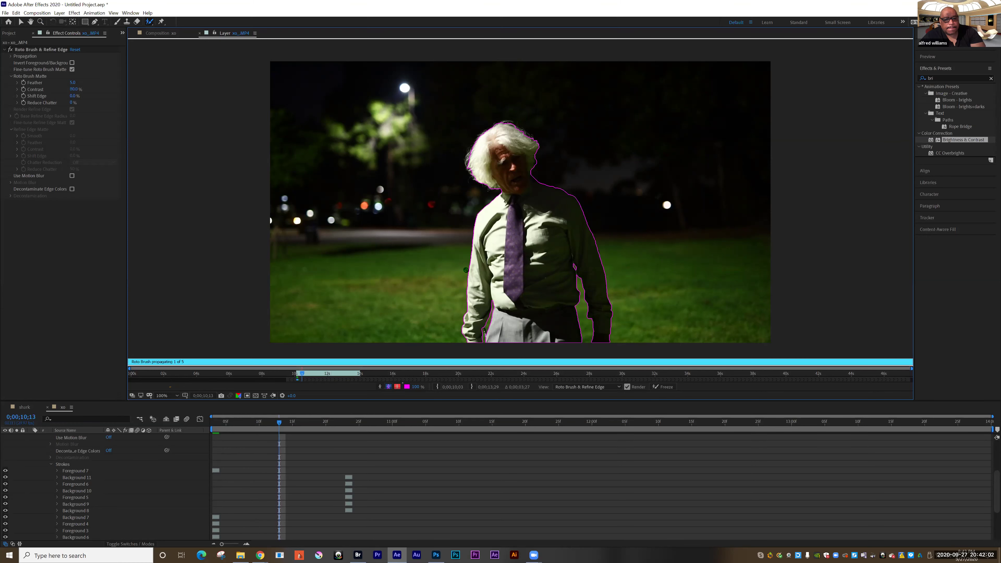
key(Page_Down)
key(Page_Down)
key(Page_Down)
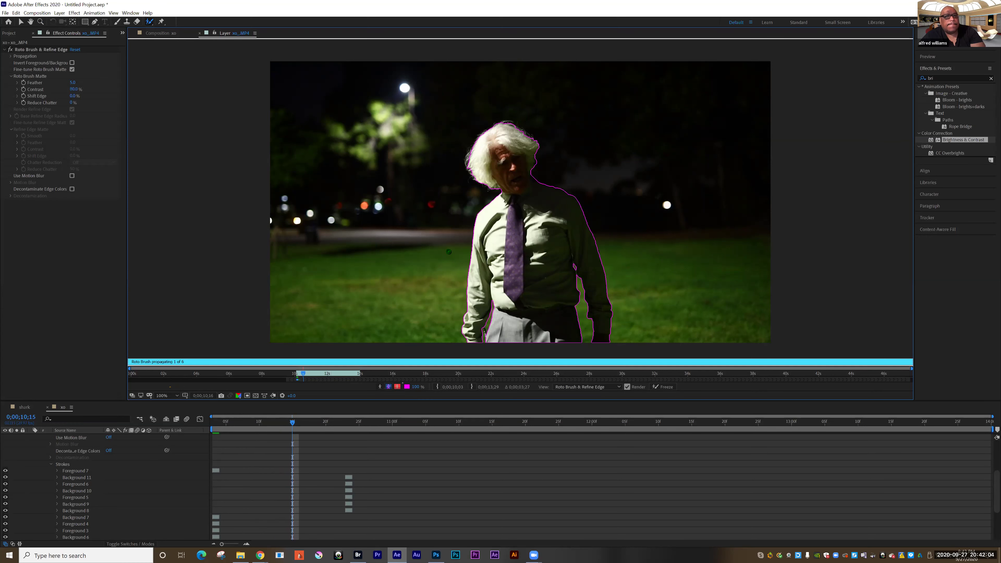
Step: Play back the man's cutout in the composition to check the matte around the corrected frames
click(157, 33)
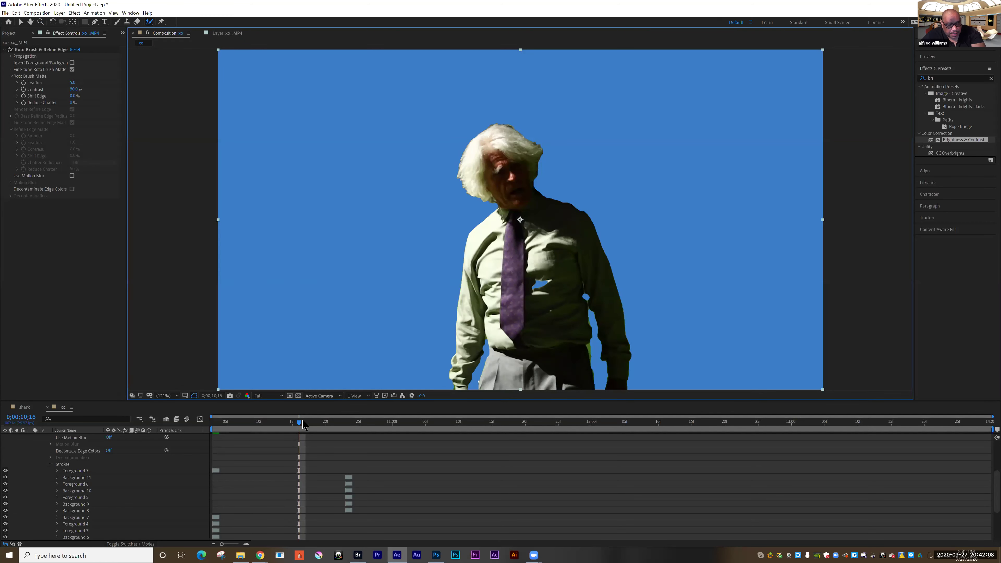
drag(301, 427, 253, 426)
key(space)
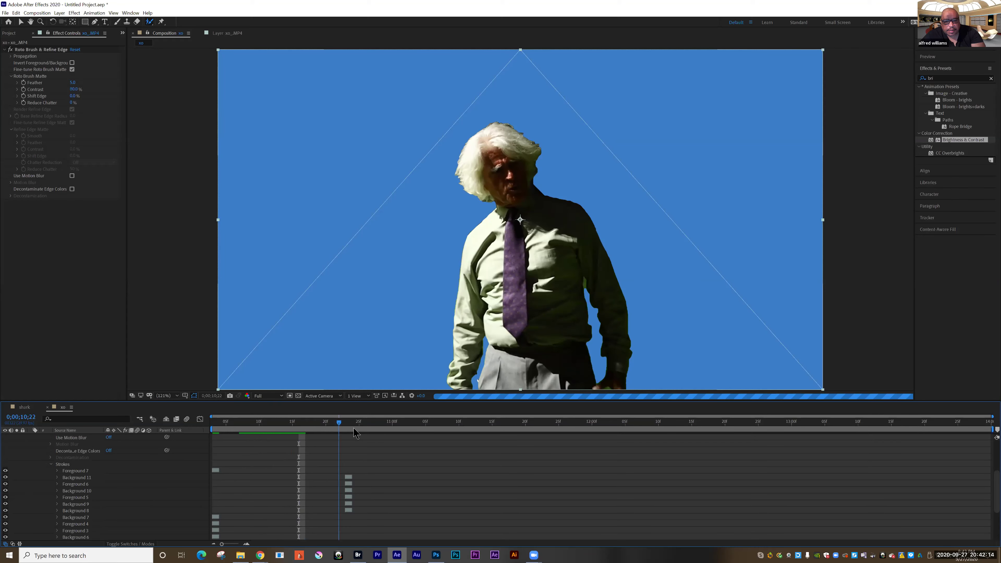
key(space)
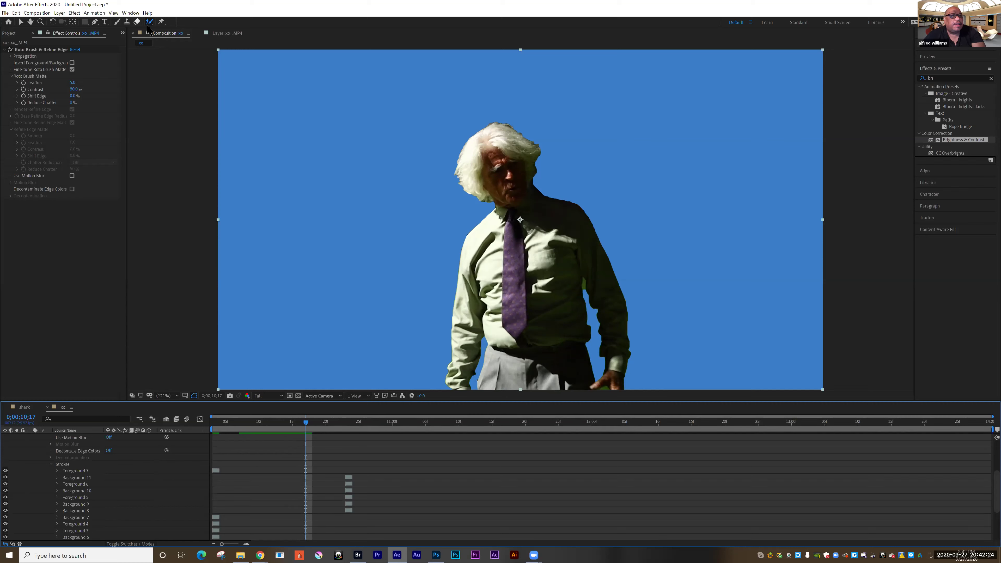
Step: Set the Roto Brush matte's Feather to about 6.3 and its Contrast to about 78.5% on the layer at 0;00;10;17
click(215, 34)
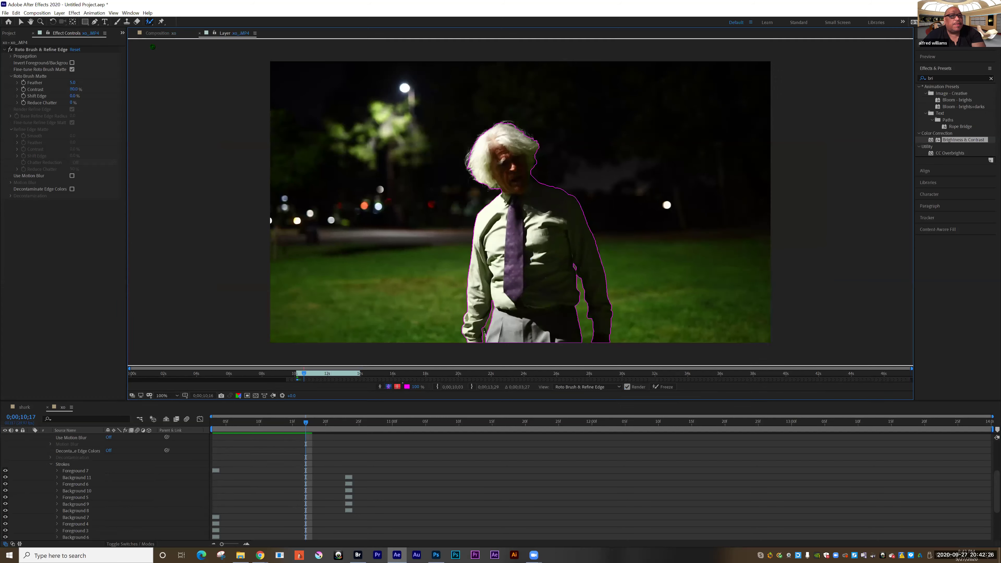
click(149, 23)
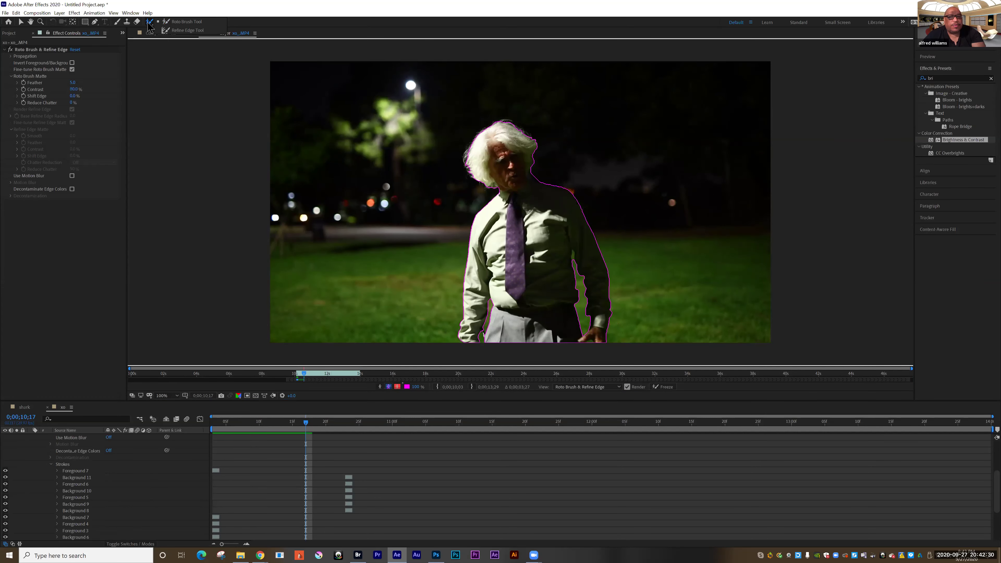
drag(72, 82, 77, 81)
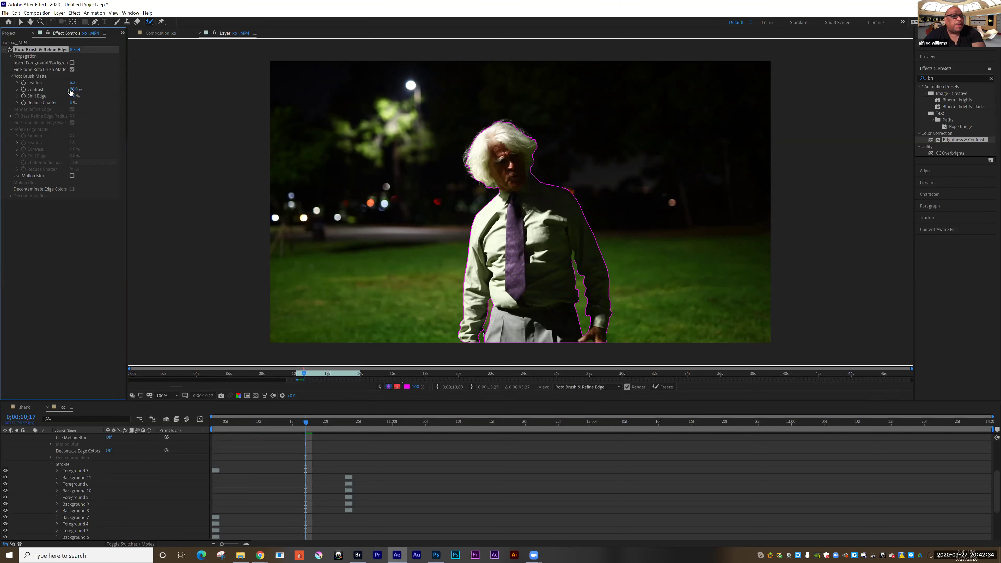
Step: Paint Refine Edge strokes along the back and crown of the man's white hair at 0;00;10;17
click(149, 21)
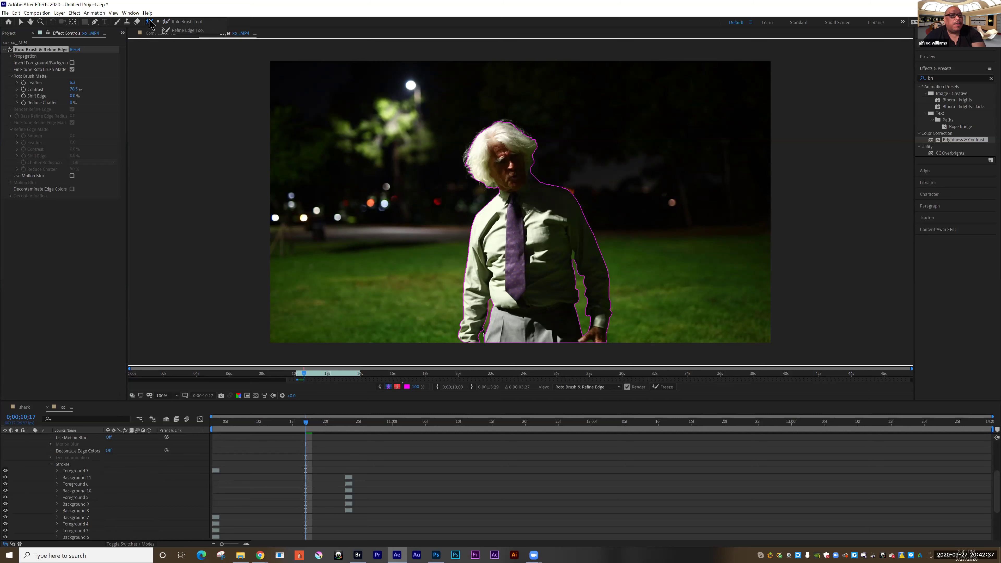
click(175, 30)
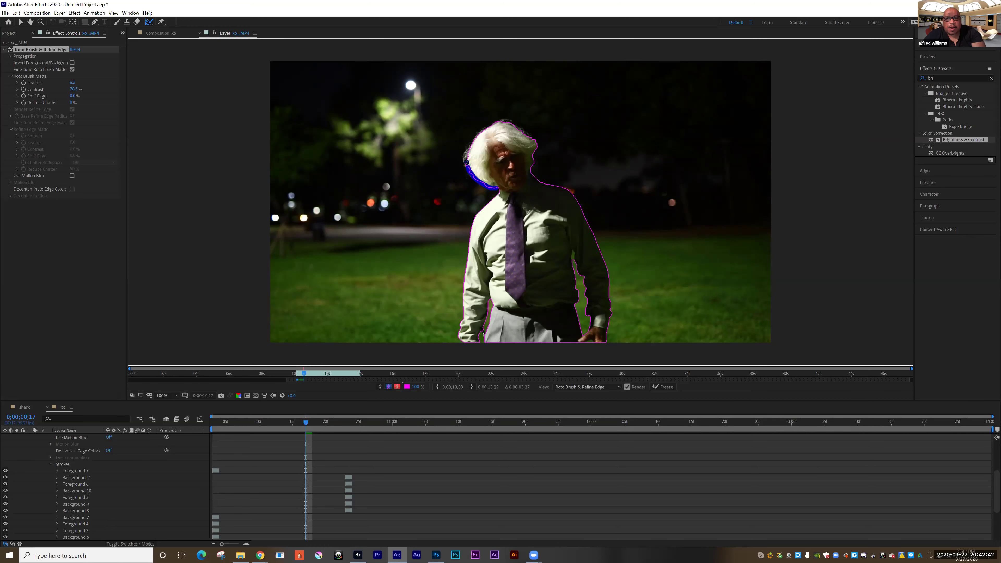
drag(489, 125, 504, 122)
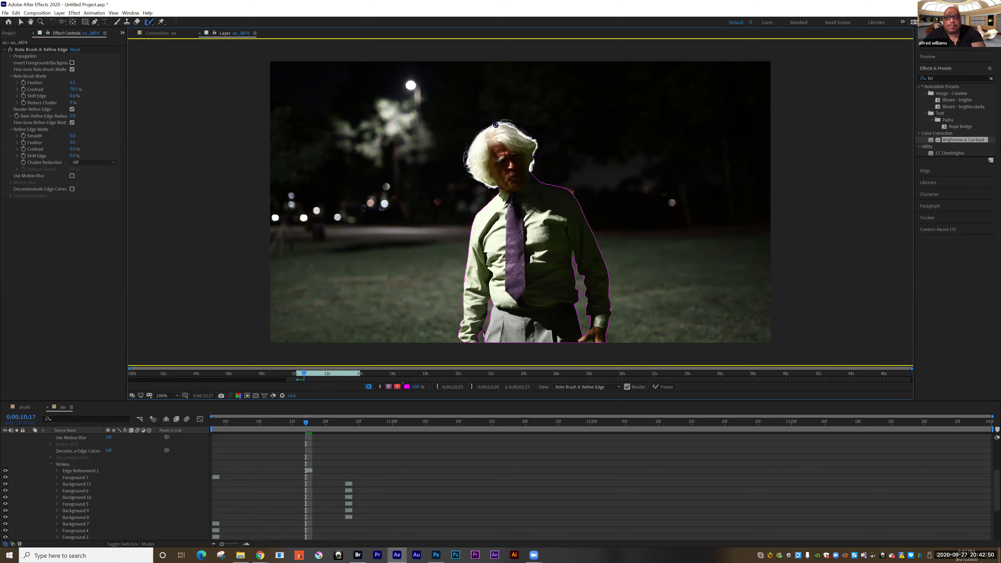
mouse_move(506, 124)
mouse_down()
mouse_move(518, 131)
mouse_move(484, 132)
mouse_up()
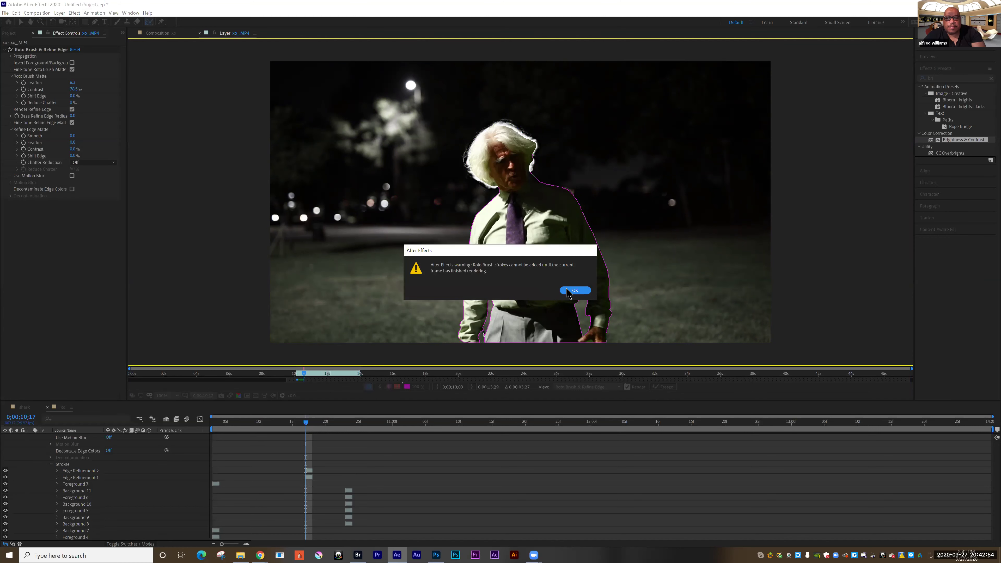
click(574, 290)
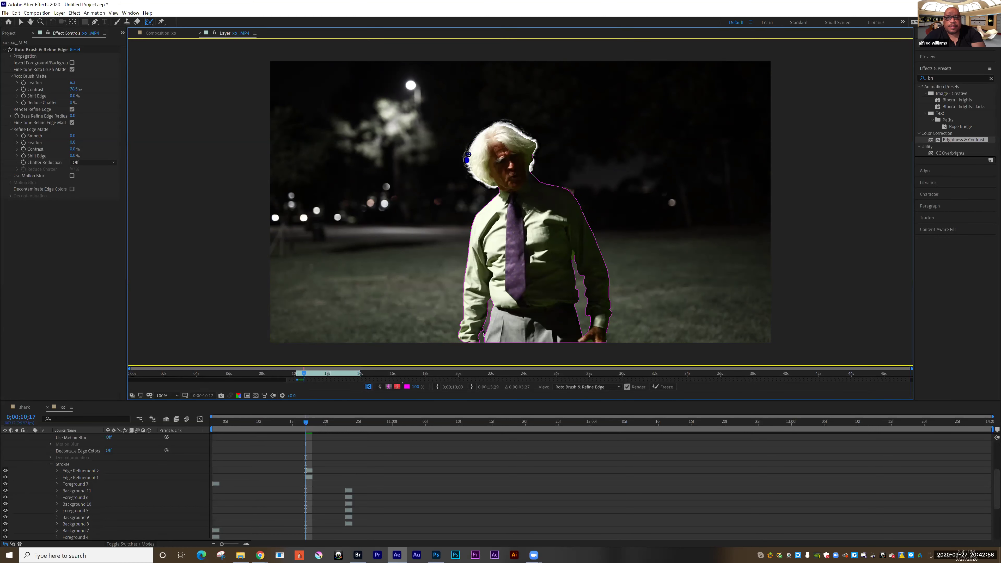
drag(470, 145, 470, 146)
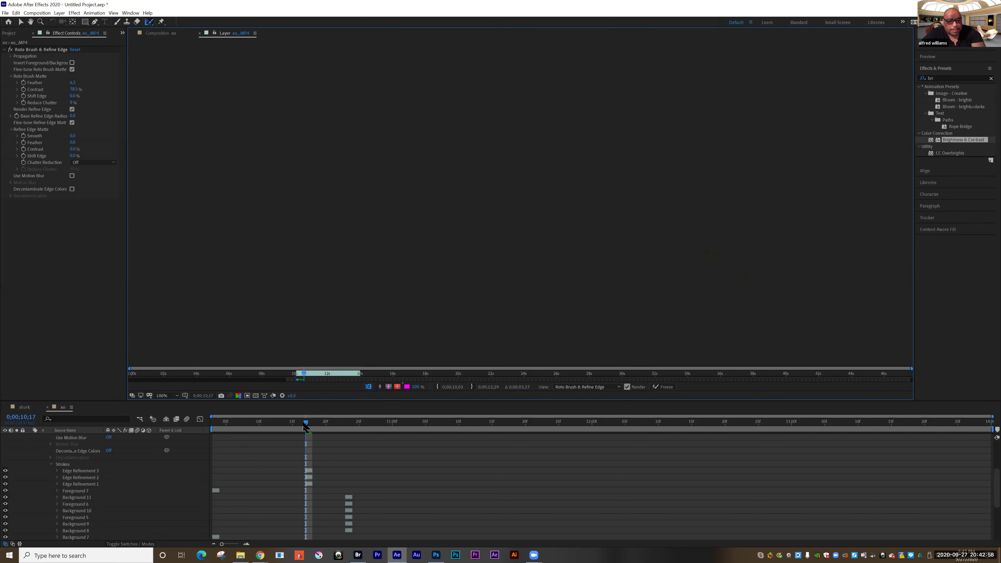
Step: Trace the man's whole hair outline with the Refine Edge tool at 0;00;10;03, and refine the back of his hair at 0;00;10;04
drag(310, 427, 212, 428)
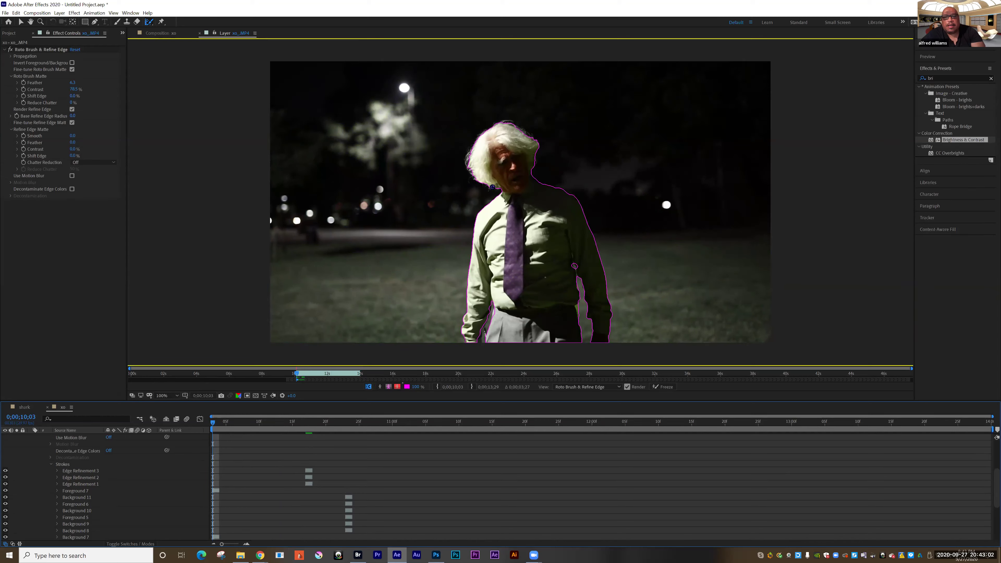
mouse_move(473, 174)
mouse_down()
mouse_move(471, 149)
mouse_move(506, 122)
mouse_move(539, 146)
mouse_up()
key(Page_Down)
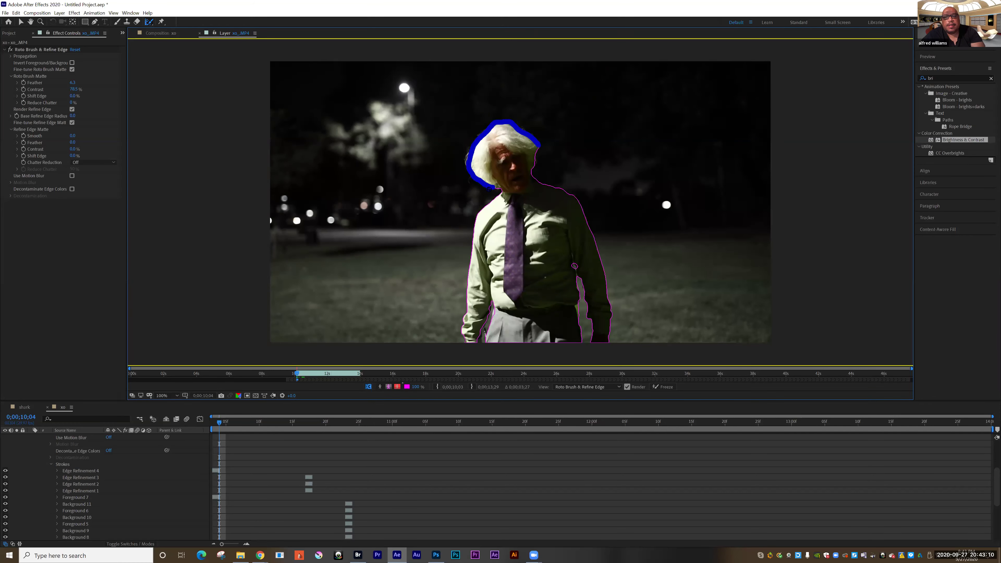
mouse_move(485, 184)
mouse_down()
mouse_move(470, 157)
mouse_move(481, 135)
mouse_up()
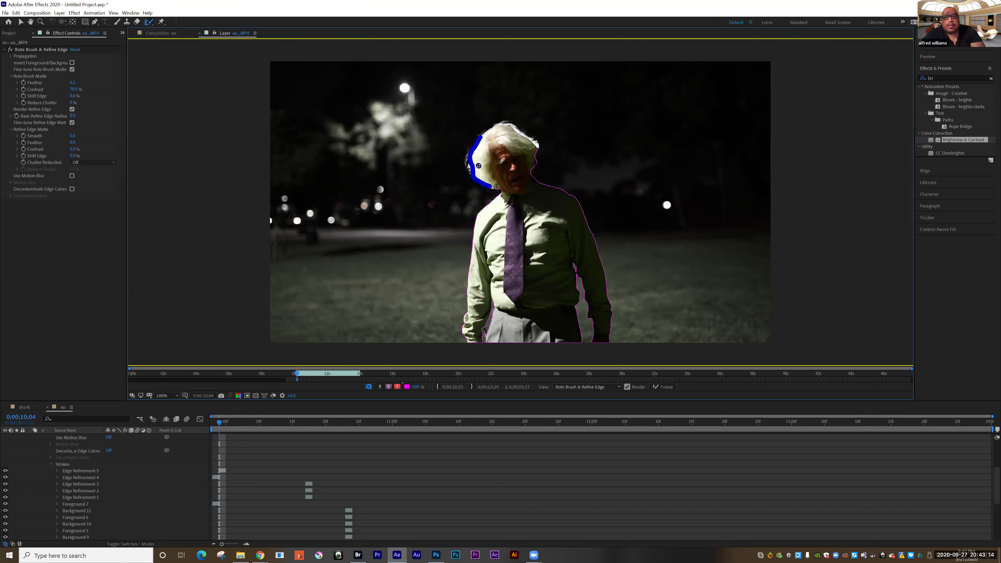
drag(468, 165, 464, 170)
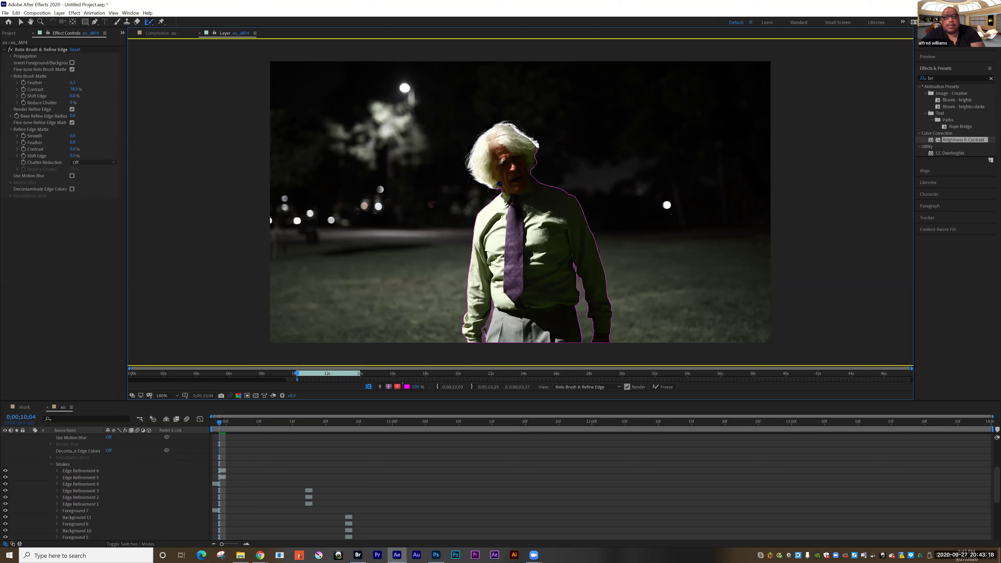
Step: Step forward frame by frame through the man's layer to 0;00;10;22, propagating the refined hair edge and checking the matte outline
key(Page_Down)
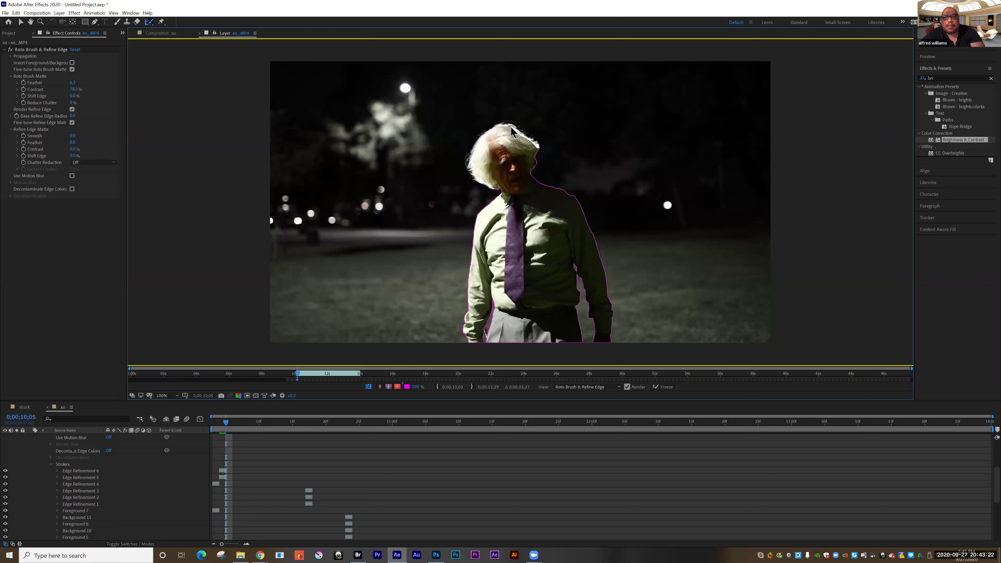
key(Page_Down)
key(Page_Down)
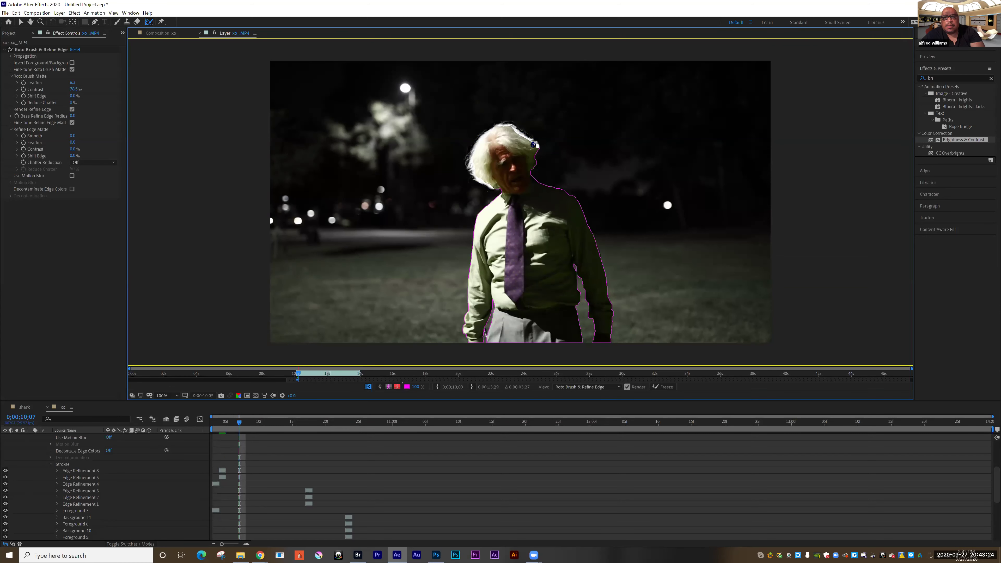
key(Page_Down)
key(Page_Down)
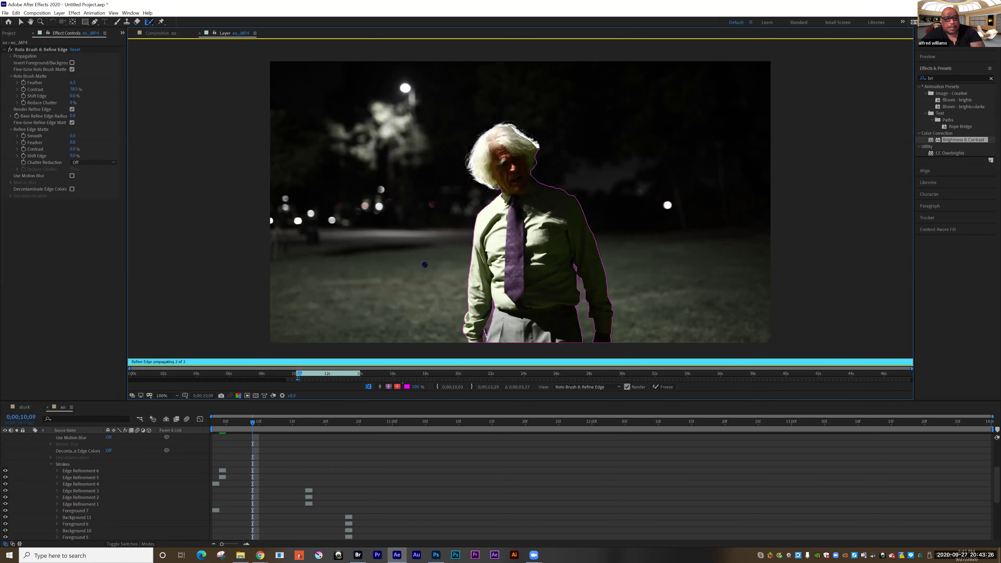
key(Page_Down)
key(Page_Down)
key(Page_Down)
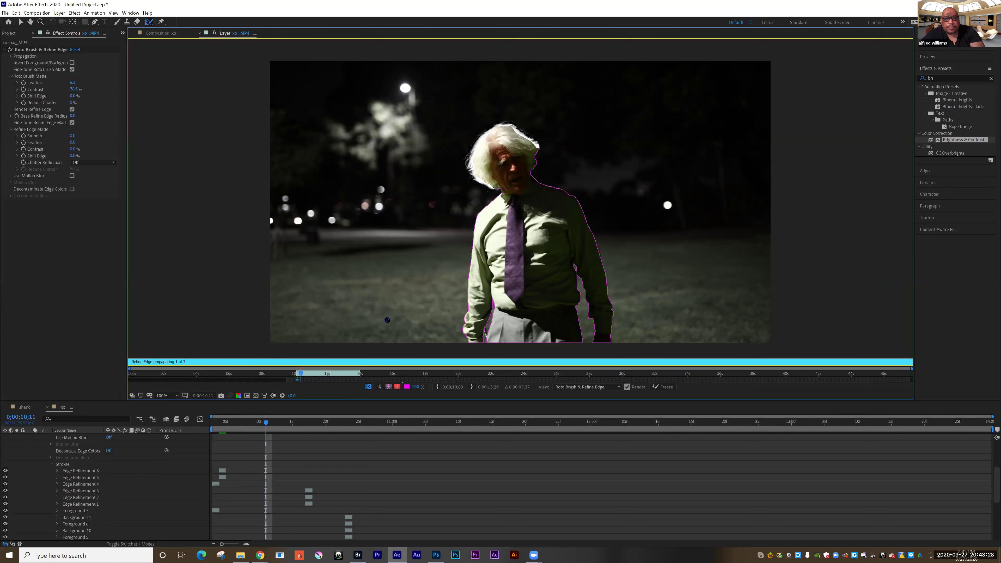
key(Page_Down)
key(Page_Down)
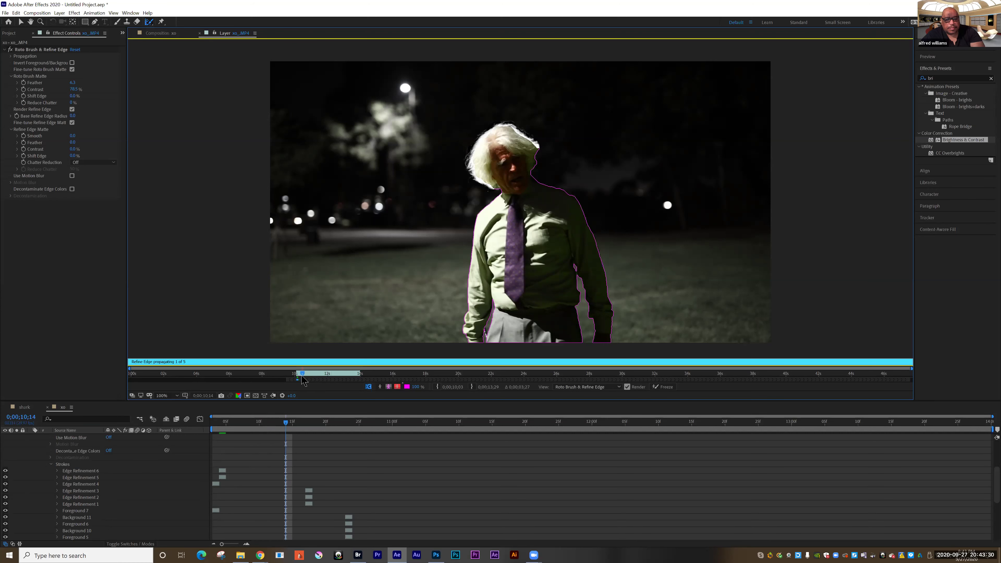
key(Page_Down)
key(Page_Down)
key(Page_Down)
key(Page_Down)
key(Page_Down)
click(362, 377)
key(Page_Down)
key(Page_Down)
drag(332, 422, 339, 422)
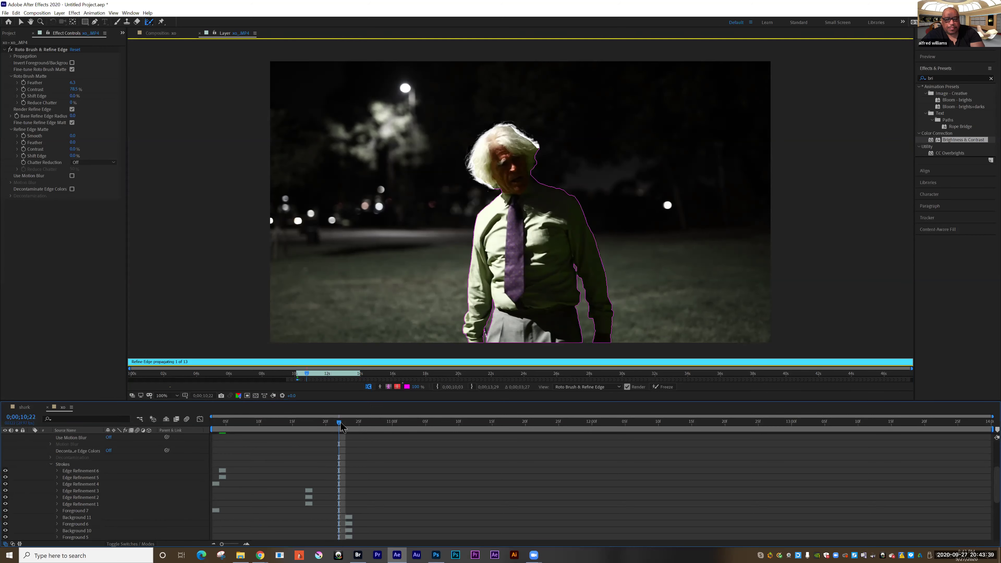
Step: View the cutout in the composition and step back to 0;00;10;03, checking the hair edges against the blue background
click(161, 33)
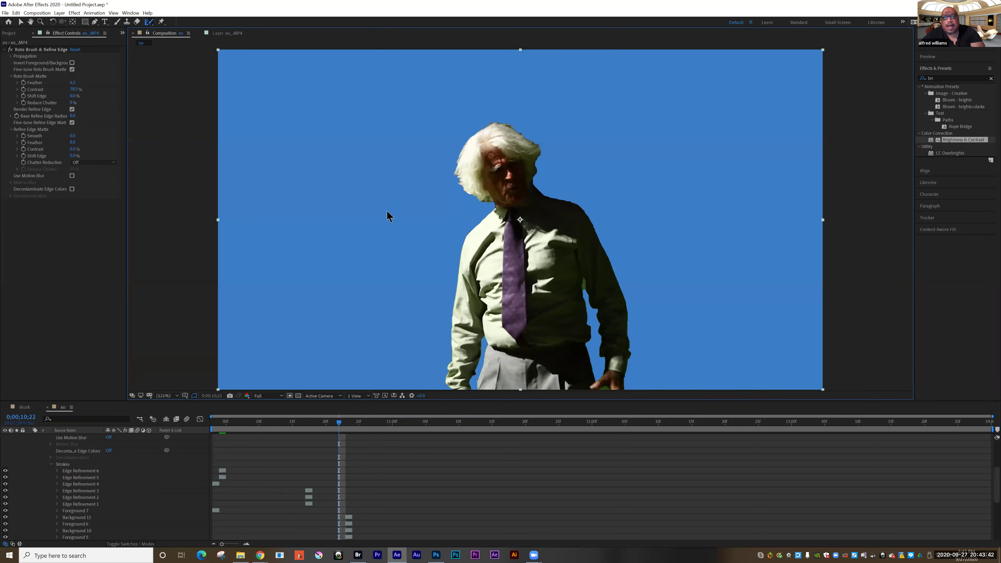
key(Page_Up)
key(Page_Up)
key(Page_Up)
key(Page_Up)
key(Page_Up)
key(Page_Up)
key(Page_Up)
key(Page_Up)
key(Page_Up)
key(Page_Up)
key(Page_Up)
key(Page_Up)
key(Page_Up)
key(Page_Up)
key(Page_Up)
key(Page_Up)
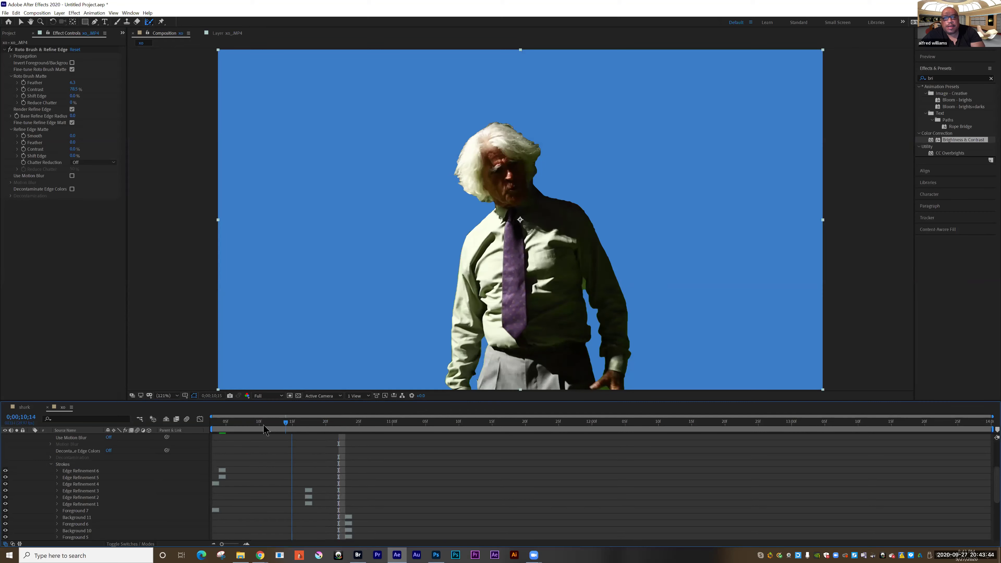
key(Page_Up)
key(Page_Up)
key(Page_Up)
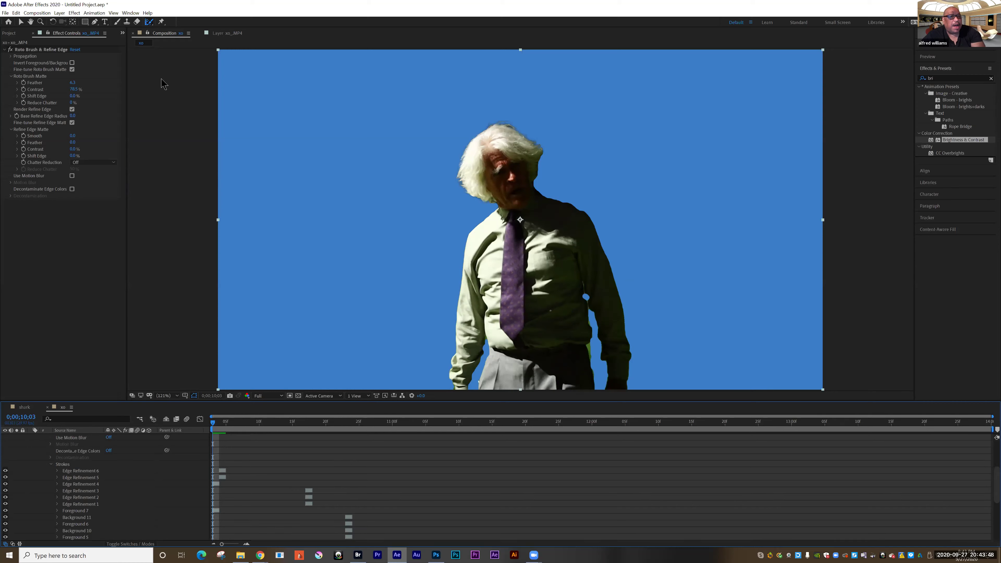
click(164, 36)
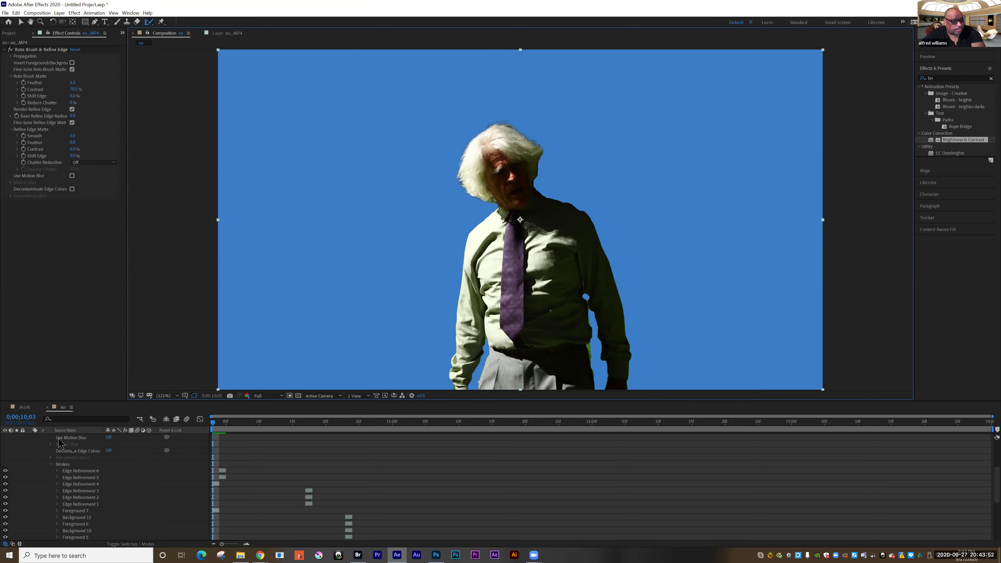
Step: Add background.jpg to the man's composition and place it beneath the man's footage layer
key(v)
click(41, 301)
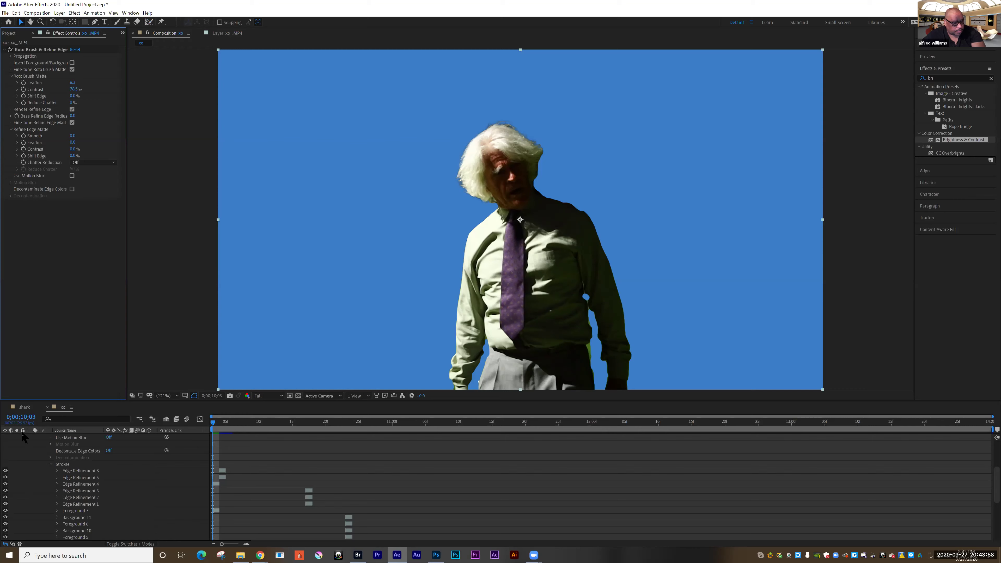
click(122, 34)
click(134, 43)
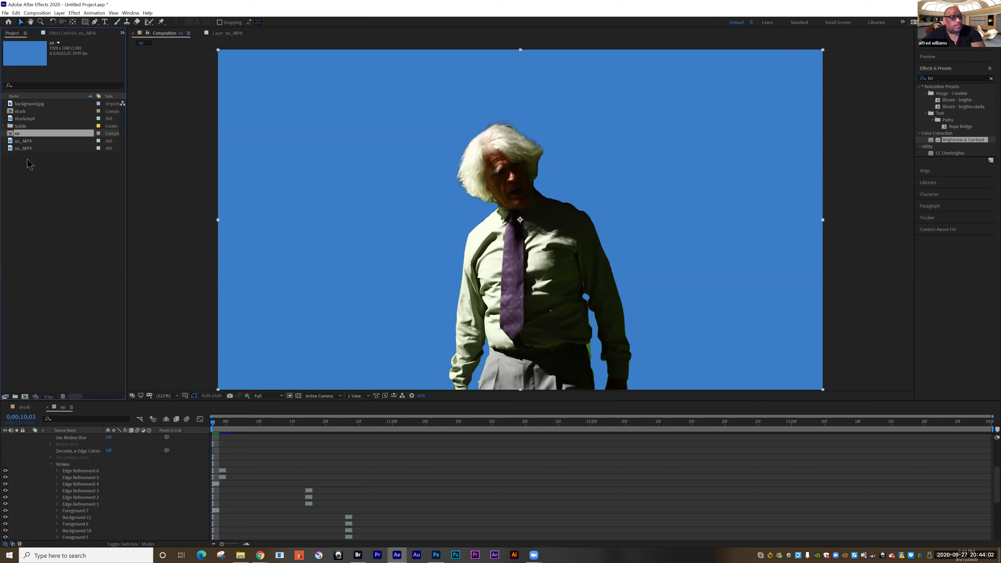
click(37, 104)
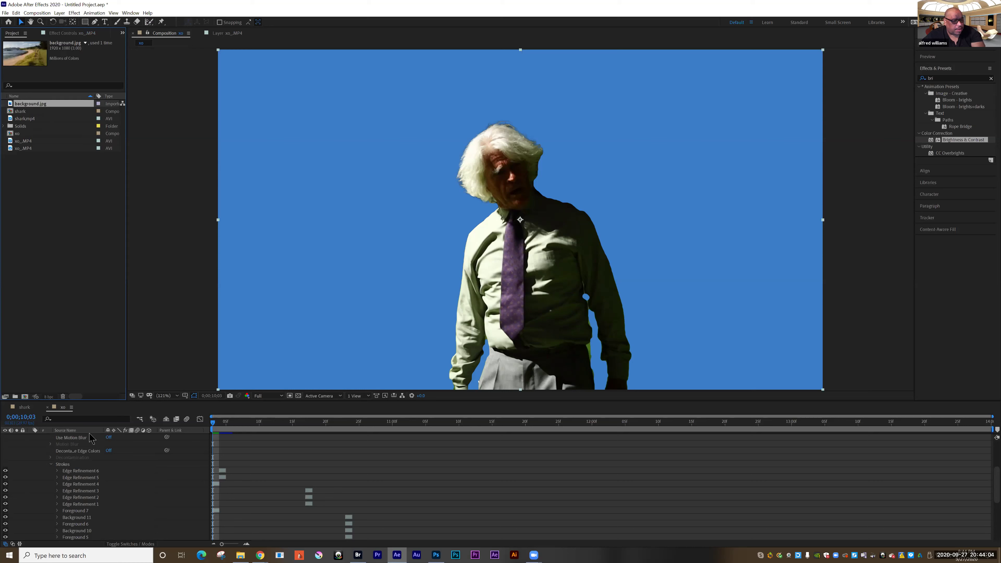
mouse_move(33, 106)
mouse_down()
mouse_move(68, 442)
mouse_move(70, 434)
mouse_up()
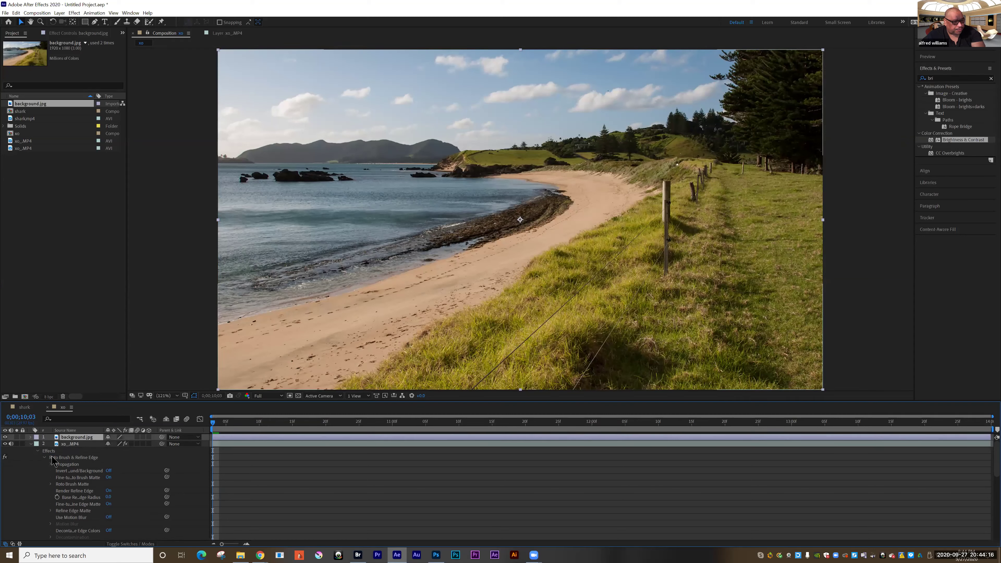
click(38, 452)
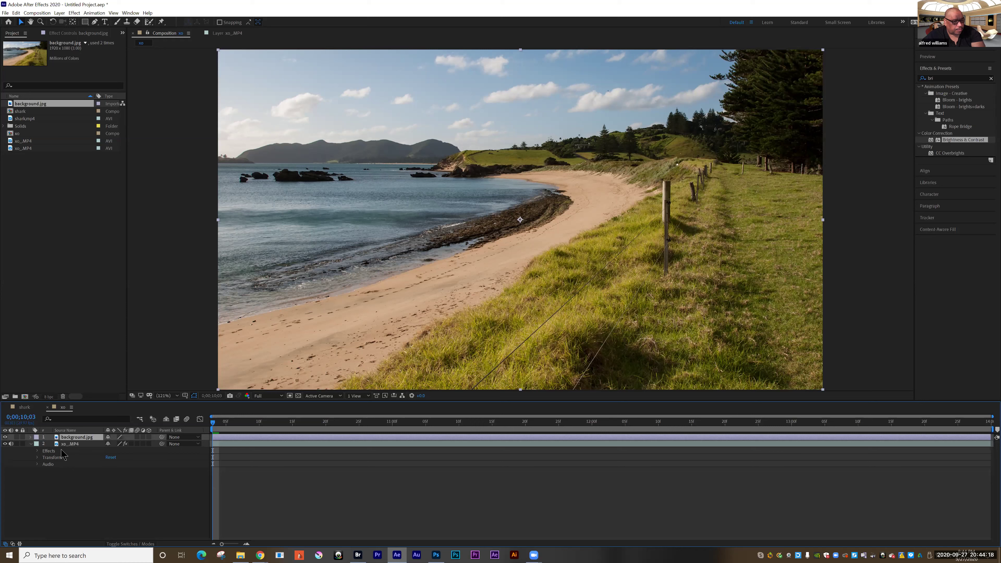
drag(70, 461, 70, 472)
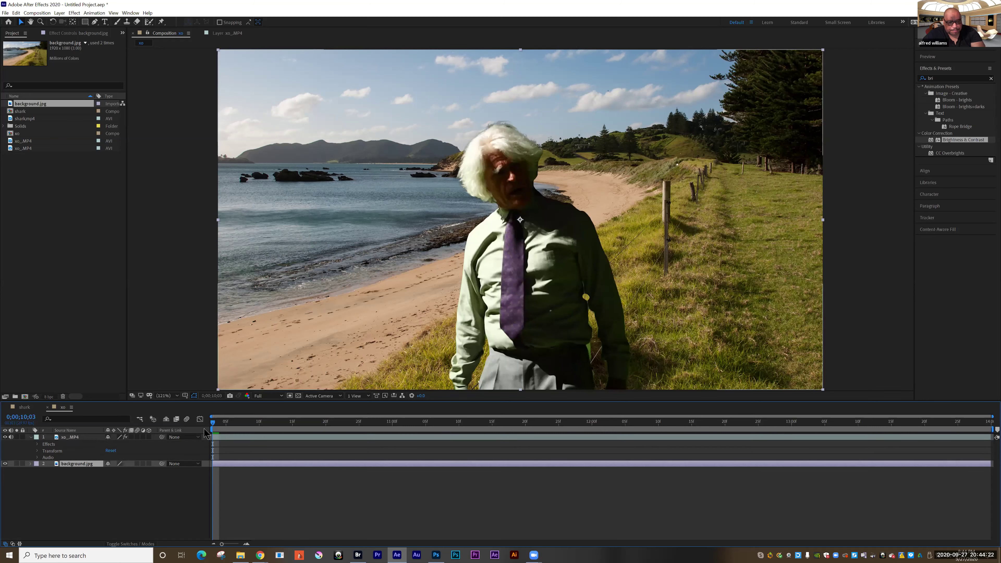
Step: Play back the man over the beach background to check how the cutout blends with it
key(space)
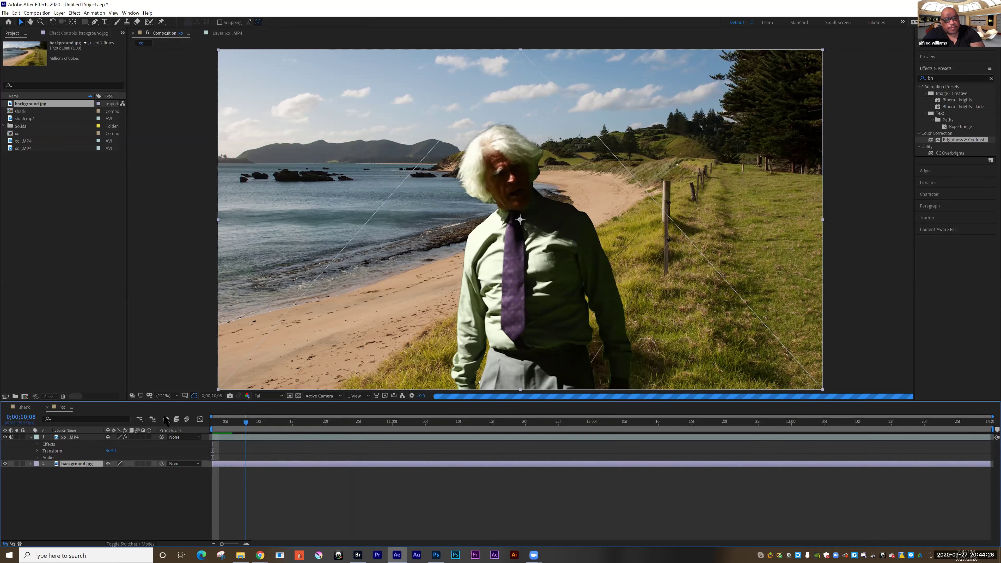
key(space)
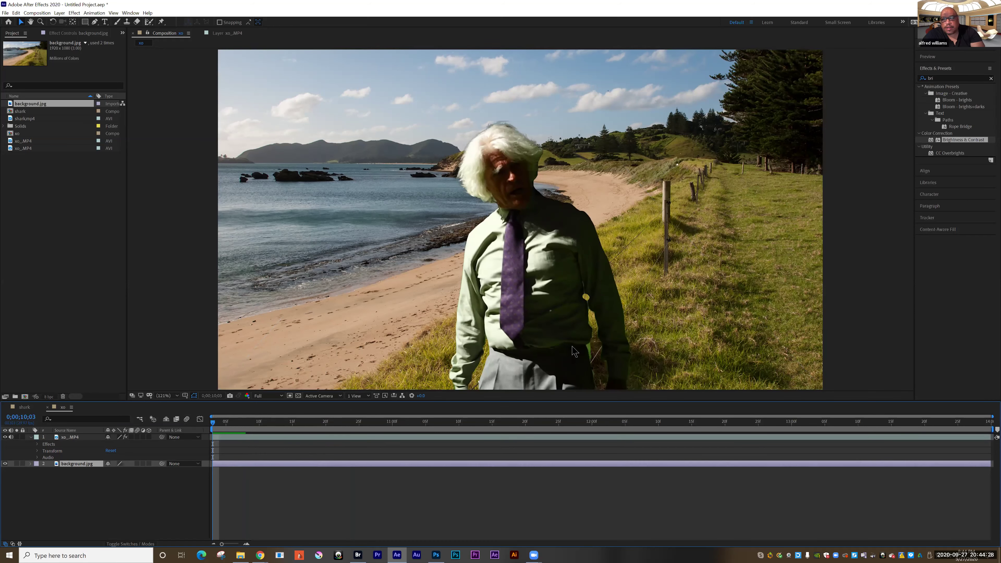
key(space)
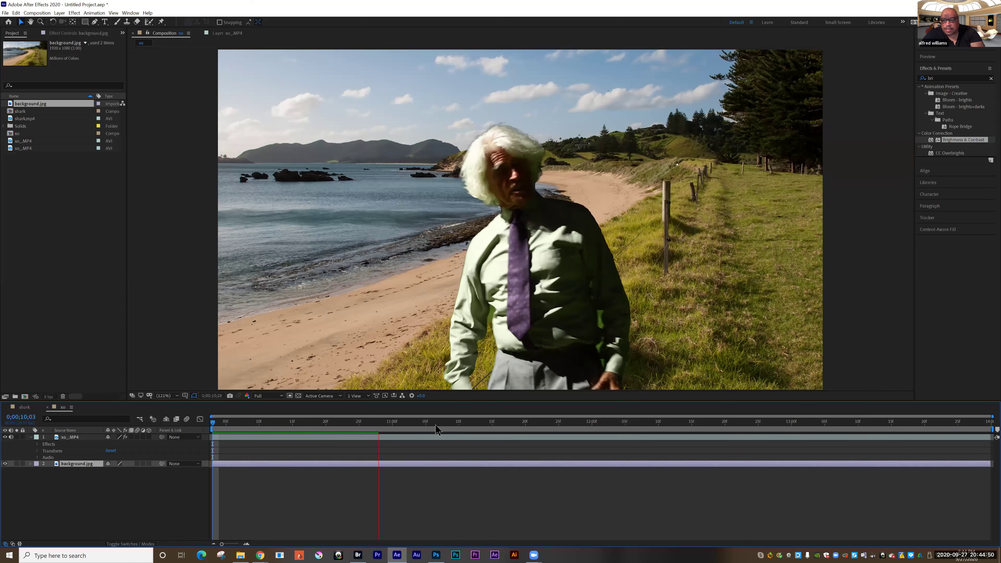
key(space)
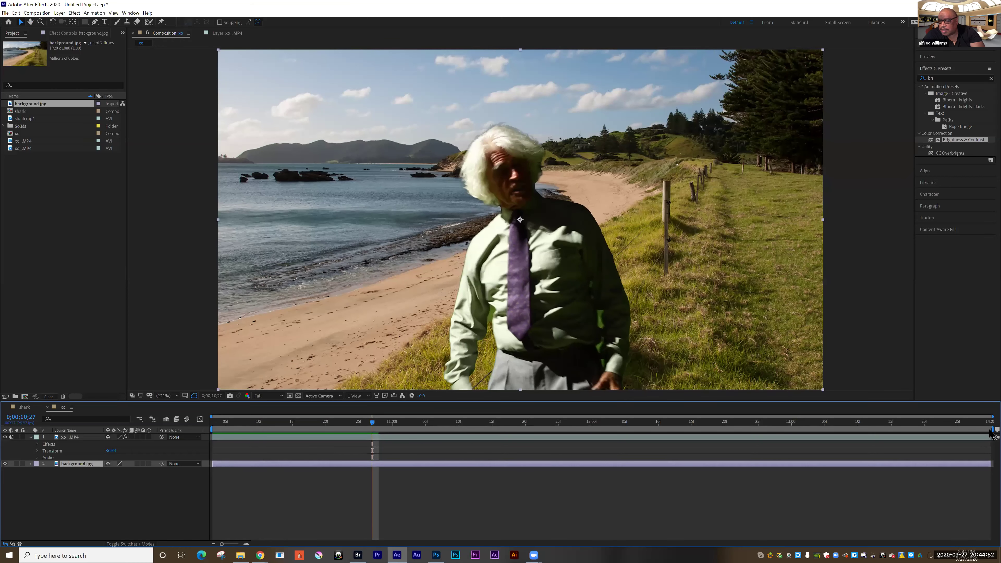
key(space)
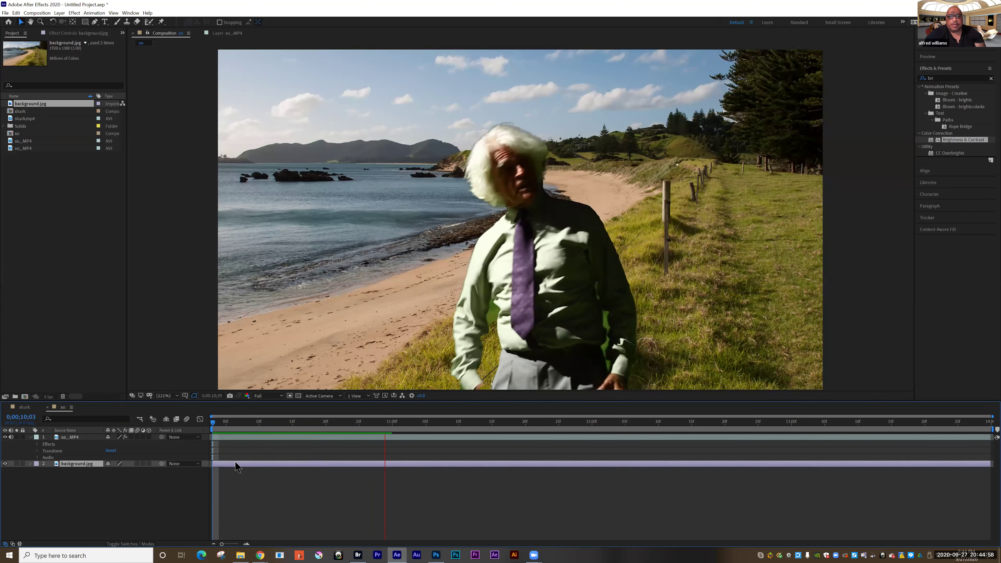
key(space)
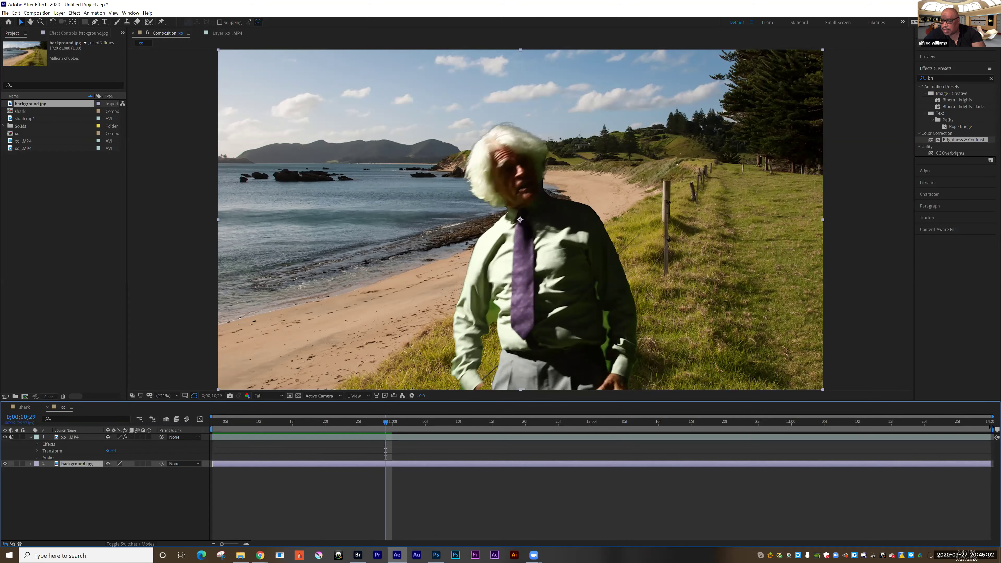
Step: Shorten the work area to end at about 0;00;11;00 and play back that range
mouse_move(988, 429)
mouse_down()
mouse_move(393, 438)
mouse_move(394, 449)
mouse_up()
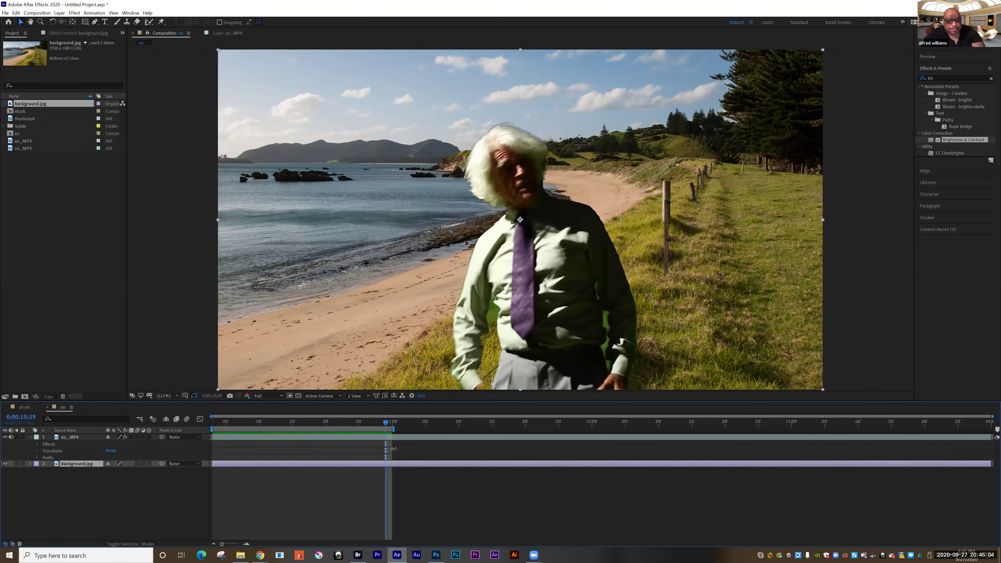
key(space)
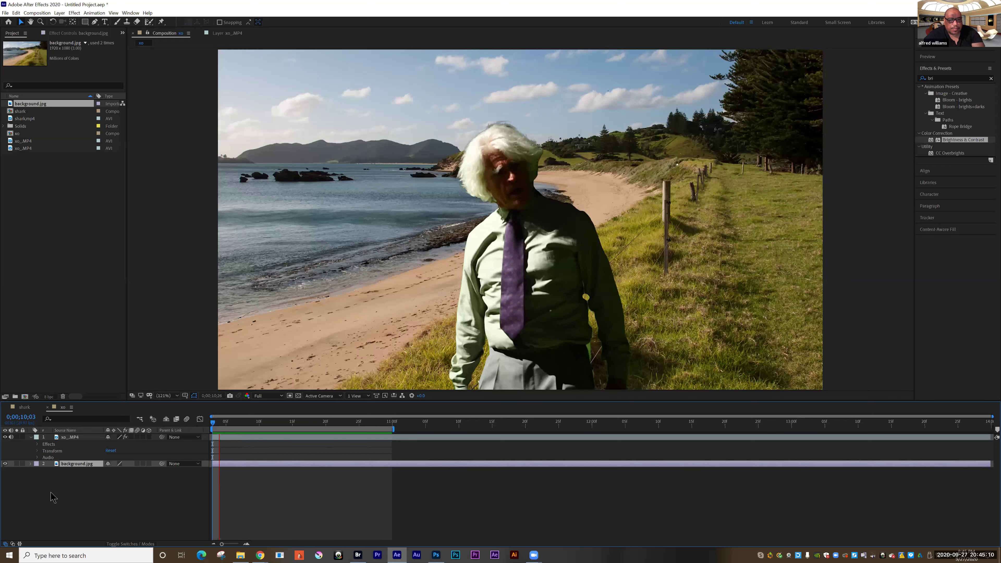
key(space)
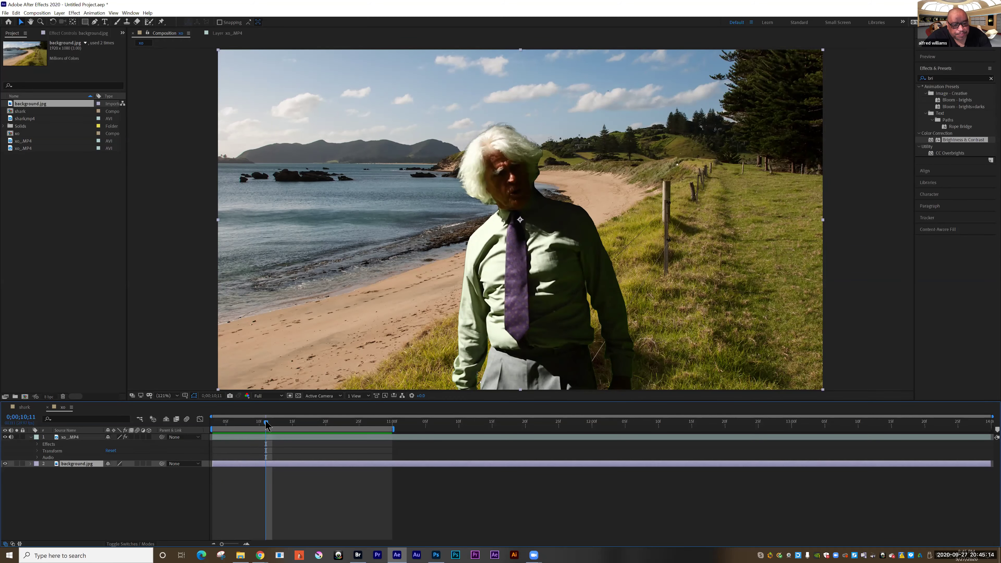
Step: Replay the work area and scrub between 0;00;10;13 and 0;00;10;22 to inspect the man's matte edges over the beach
key(space)
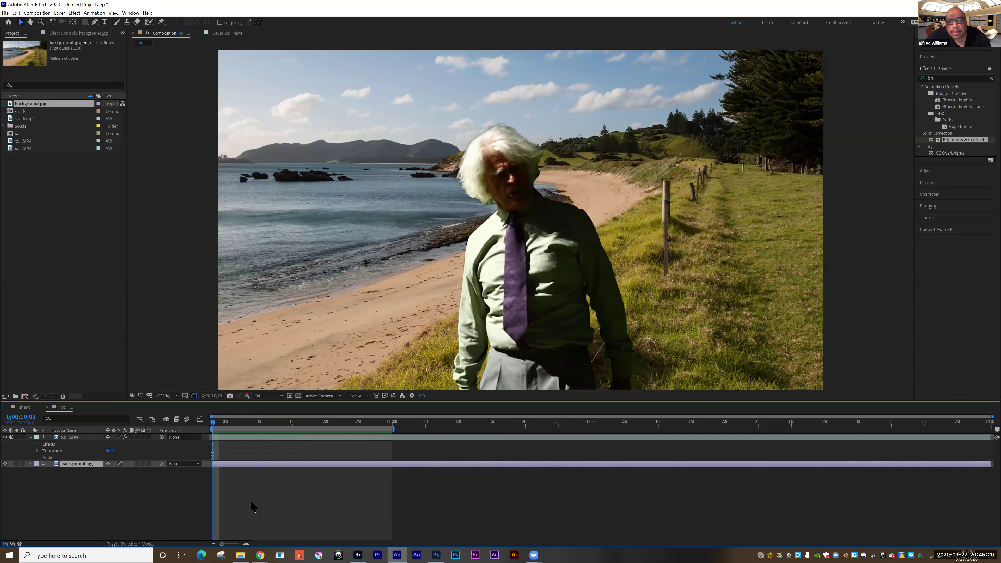
click(278, 421)
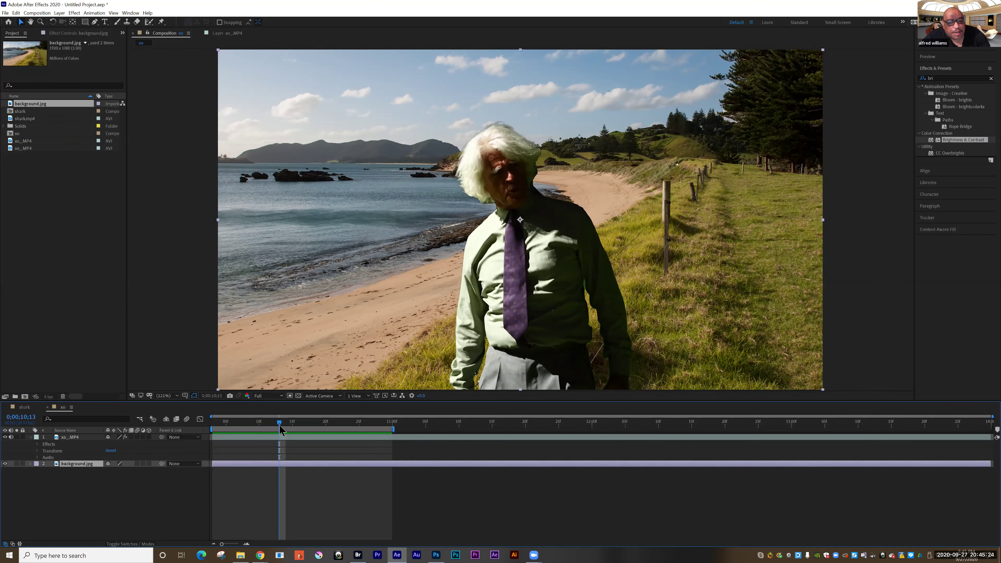
drag(294, 429, 320, 432)
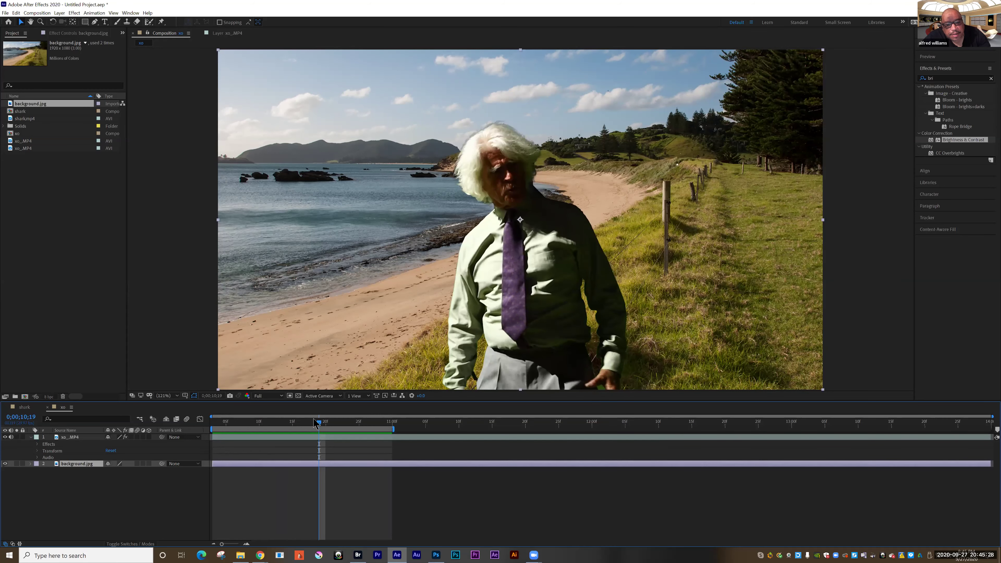
drag(319, 429, 337, 429)
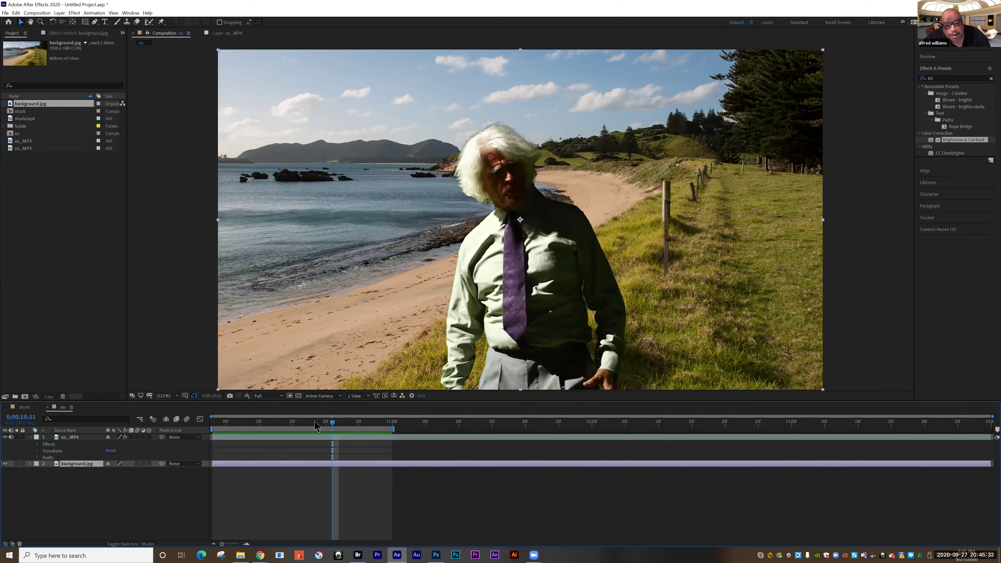
drag(333, 426, 341, 430)
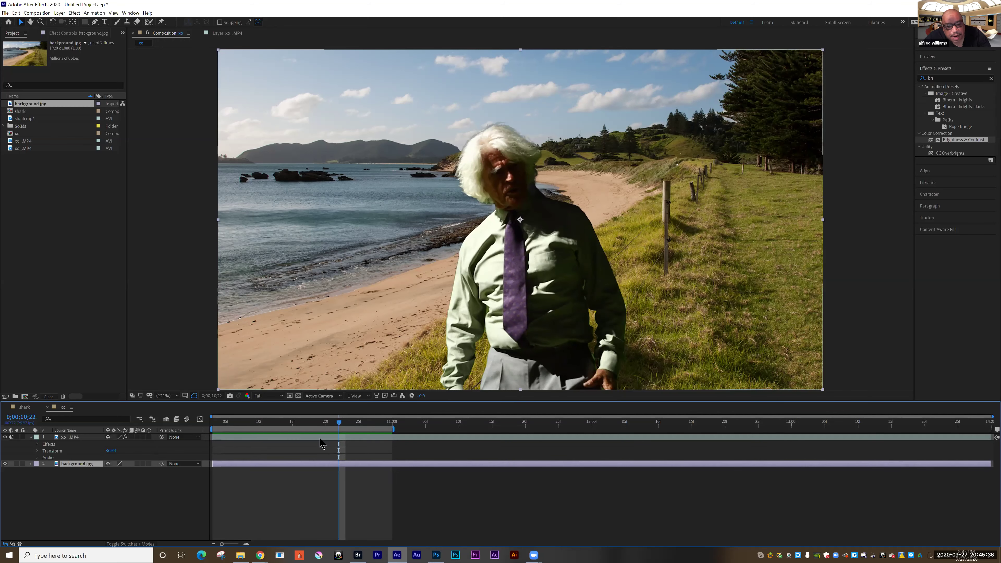
click(285, 421)
key(space)
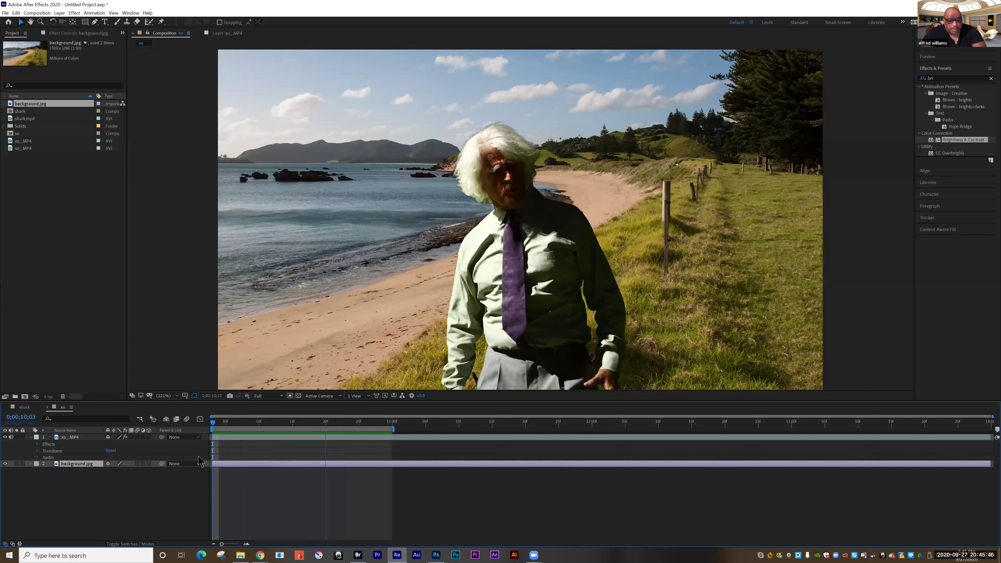
key(space)
Step: Open the man's footage layer with the Refine Edge tool, show its effect settings, and move to 0;00;10;03
click(148, 23)
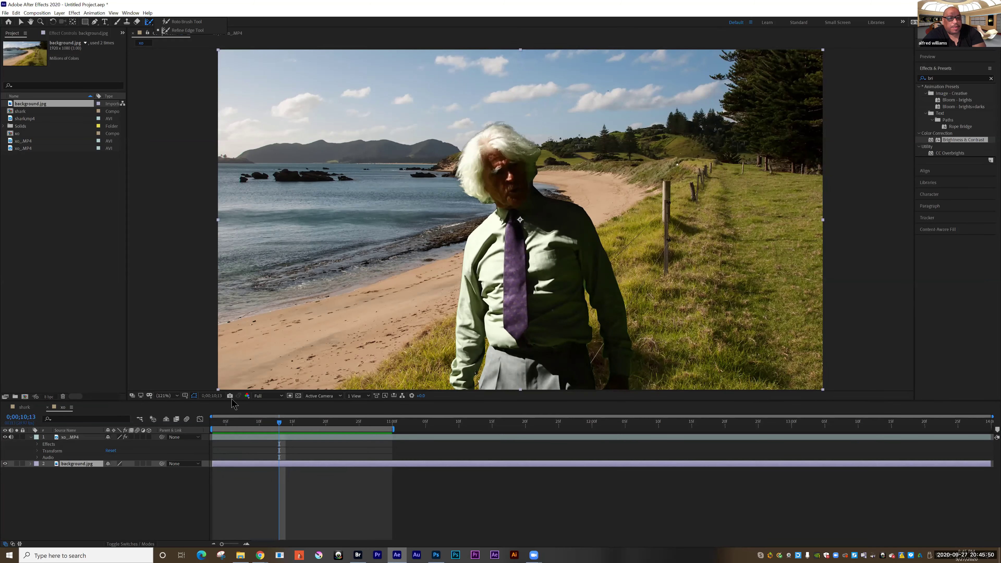
click(65, 430)
click(72, 437)
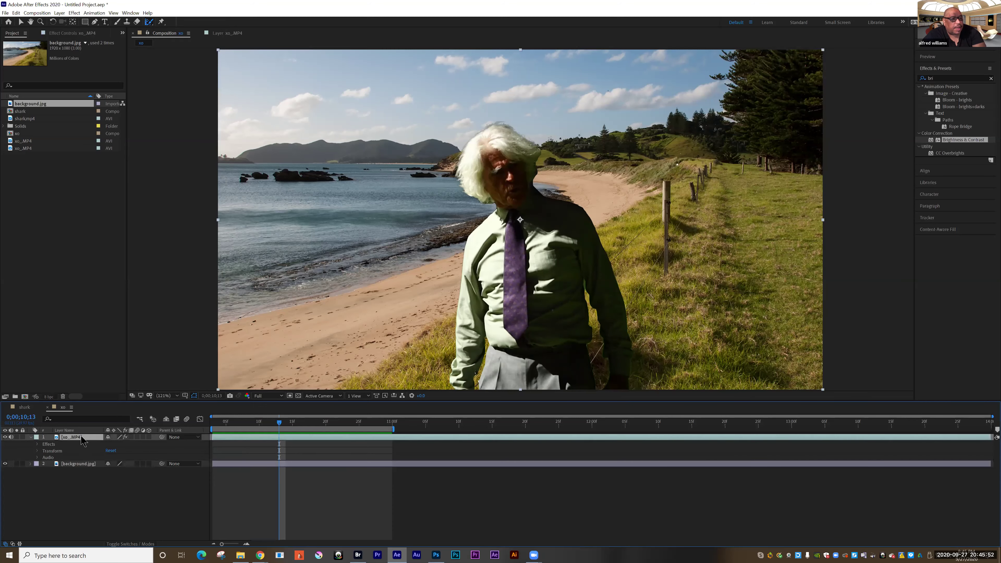
click(228, 33)
click(65, 33)
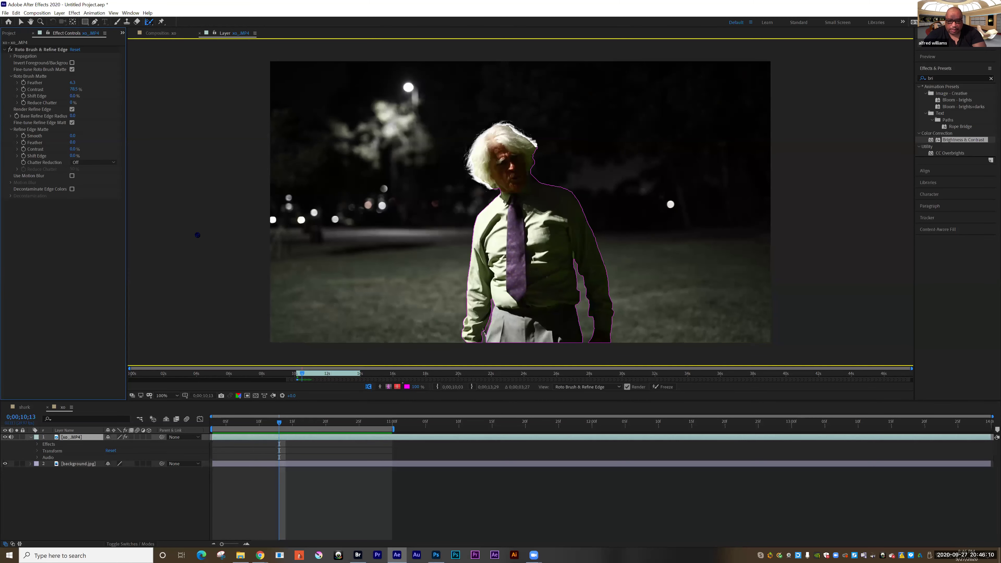
drag(281, 426, 209, 439)
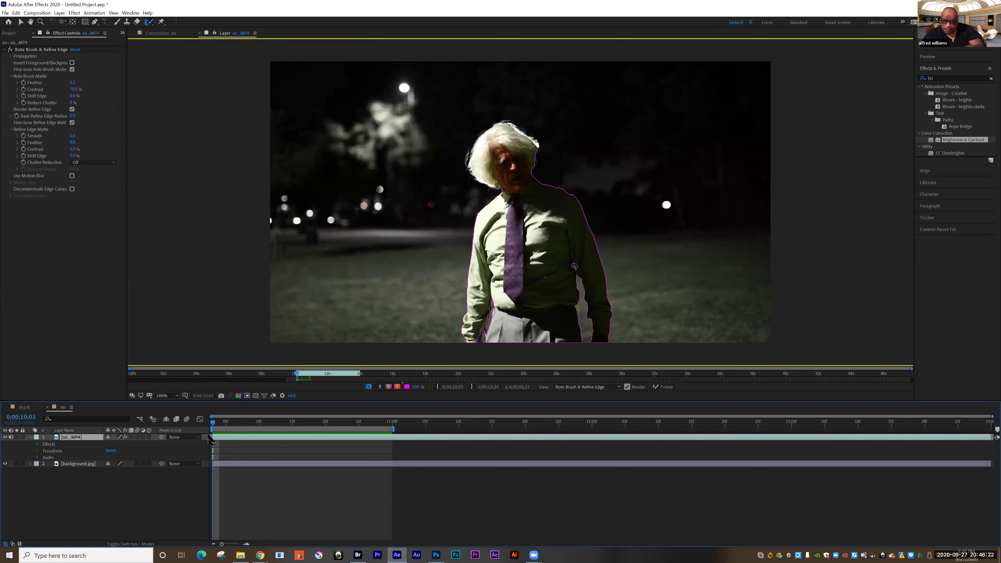